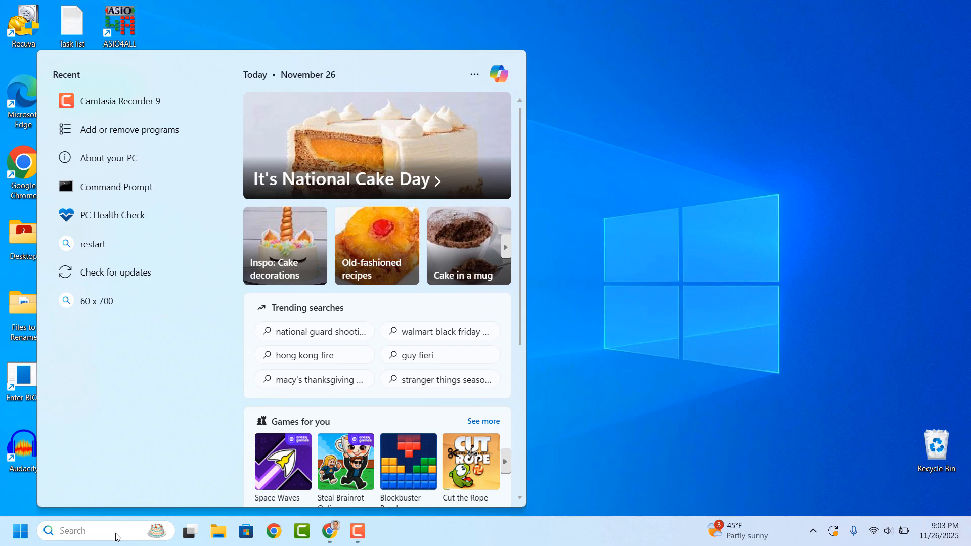
# Open PC Health Check, check whether this PC meets the Windows 11 requirements and show all results
pyautogui.write('PC Health Check')
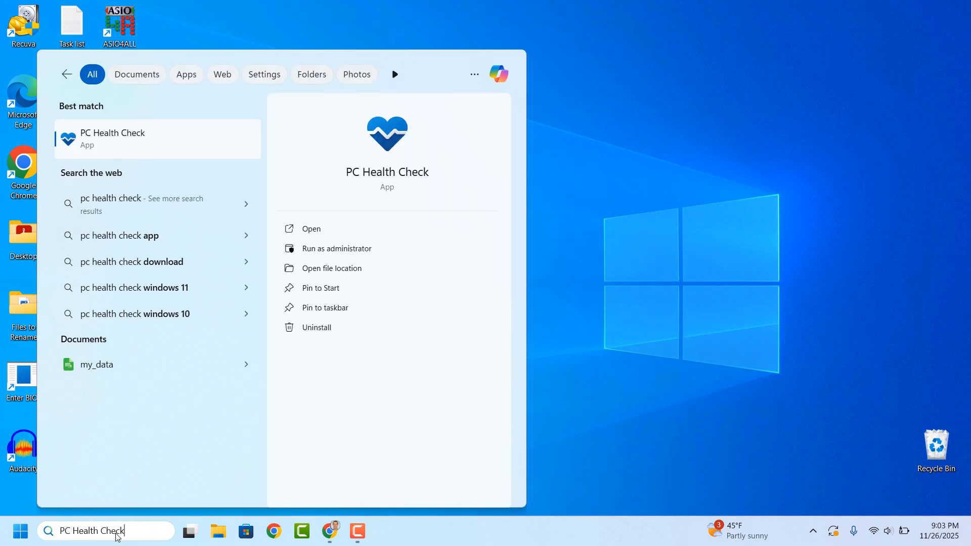
pyautogui.click(183, 147)
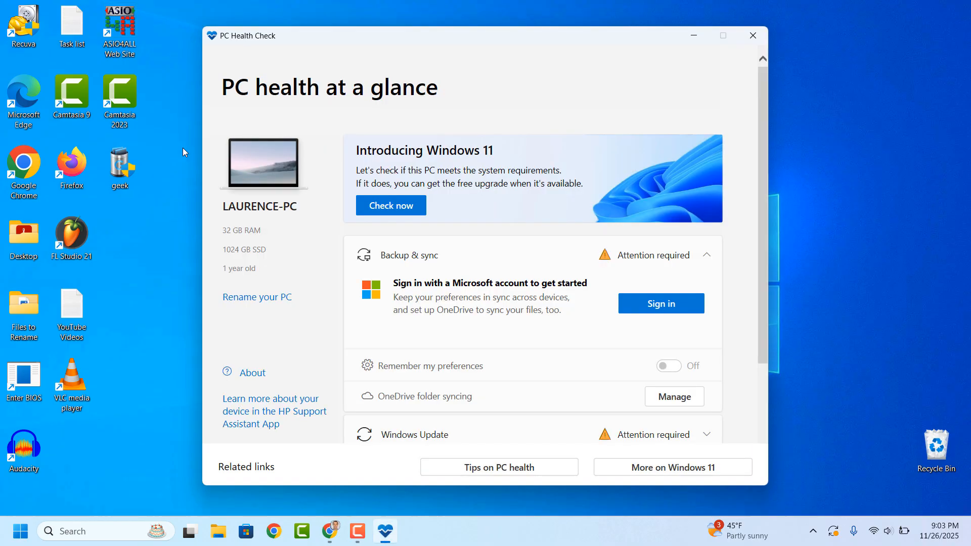
pyautogui.click(402, 217)
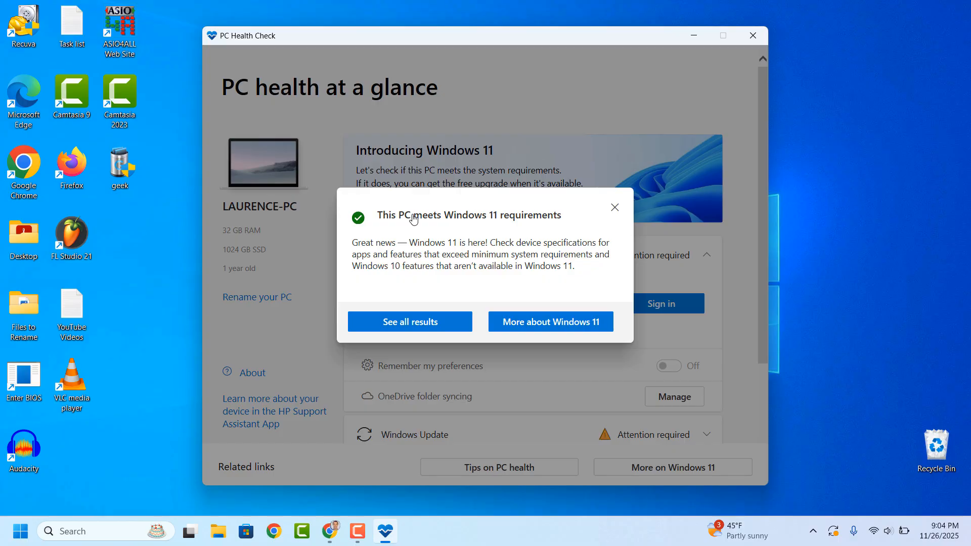
pyautogui.click(448, 325)
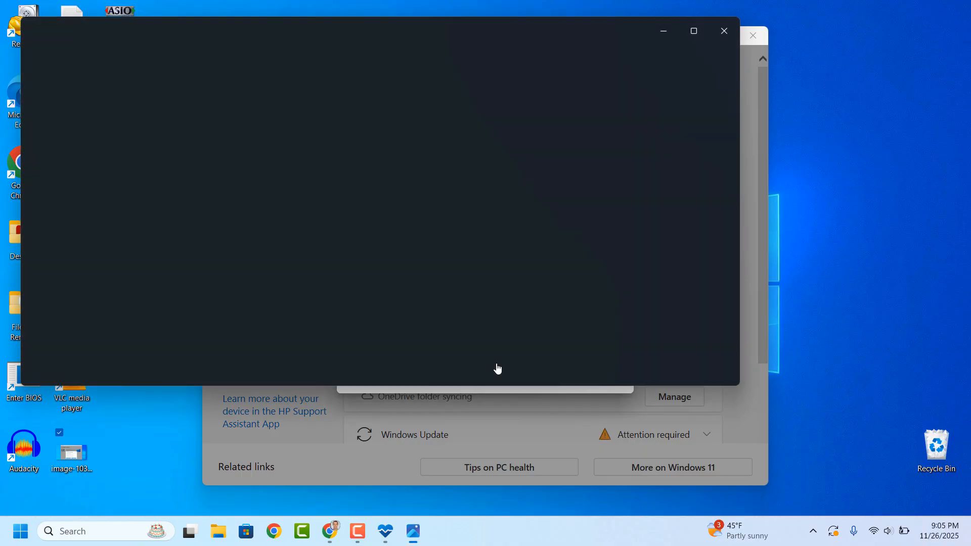
# Examine the failed compatibility check in image-1033-1024x504.png at full-window size and higher magnification, and close the image
pyautogui.click(693, 31)
pyautogui.scroll(5, 498, 371)
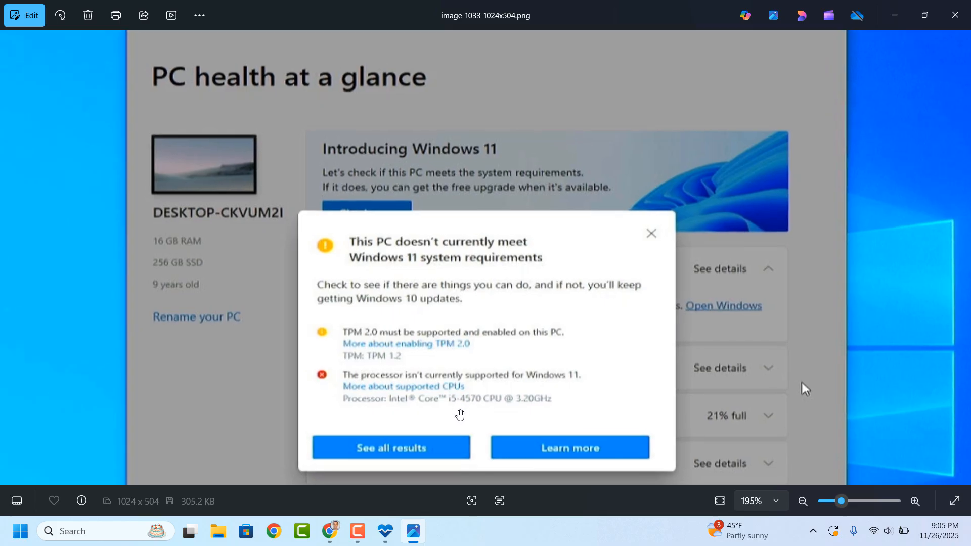
pyautogui.scroll(-5, 461, 375)
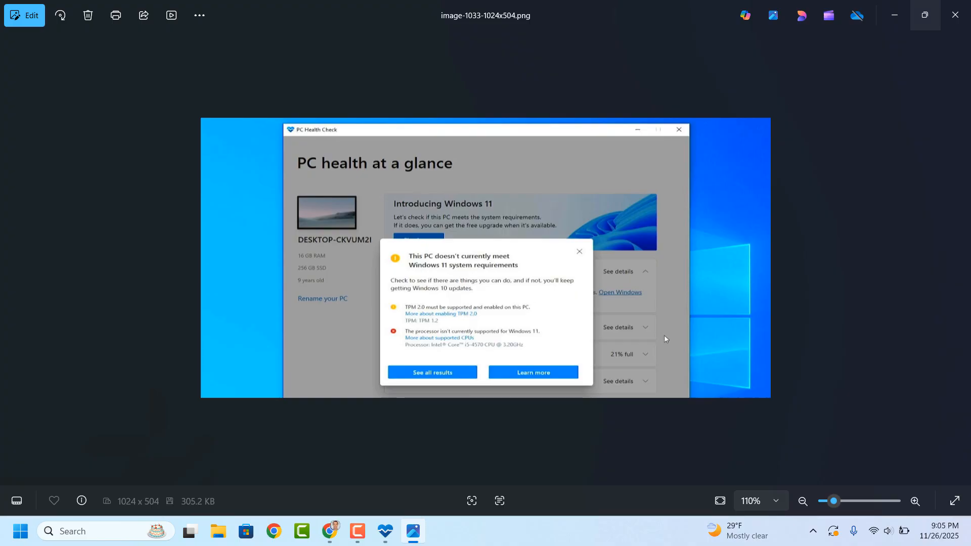
pyautogui.hotkey('alt', 'F4')
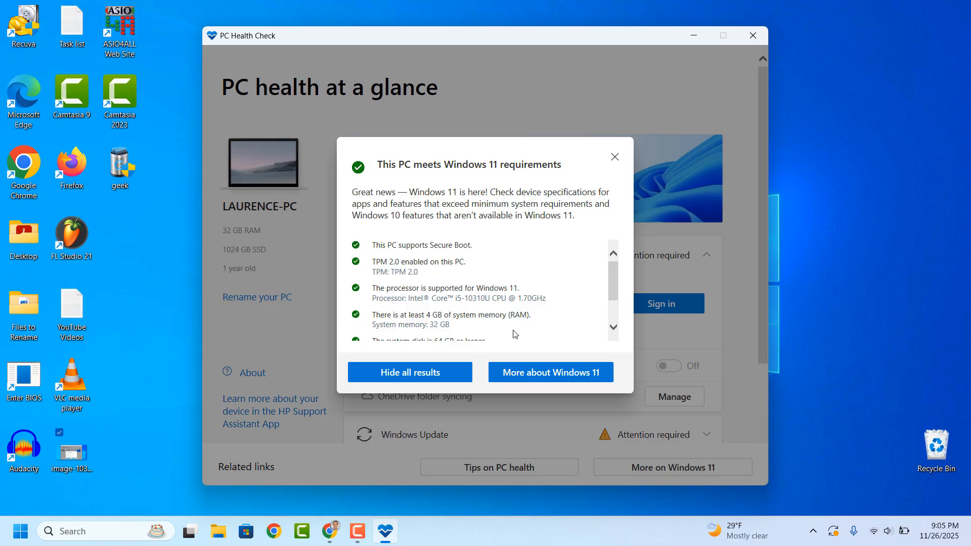
# In a new maximized Chrome incognito window, search for "Windows 11 25H2 download" and open Microsoft's Download Windows 11 page
pyautogui.rightClick(329, 530)
pyautogui.click(316, 435)
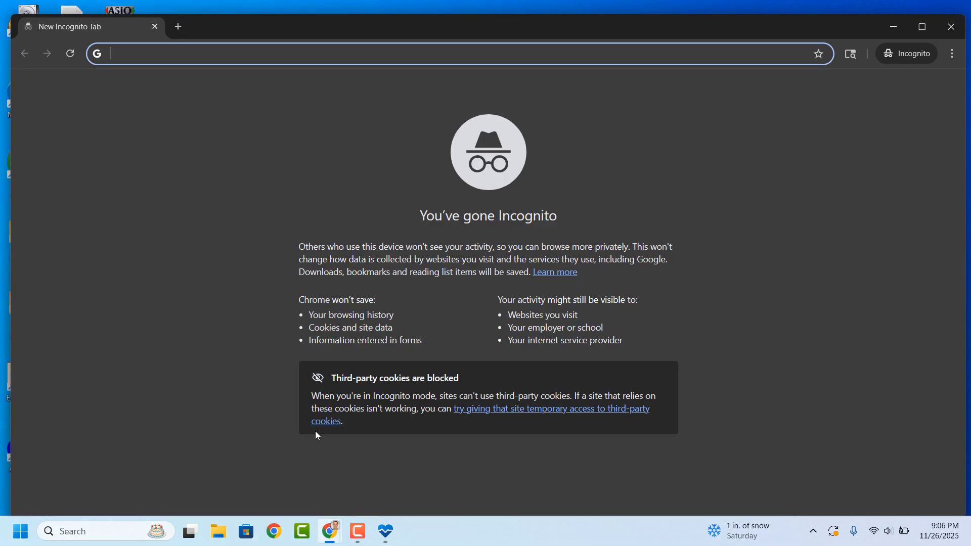
pyautogui.click(921, 26)
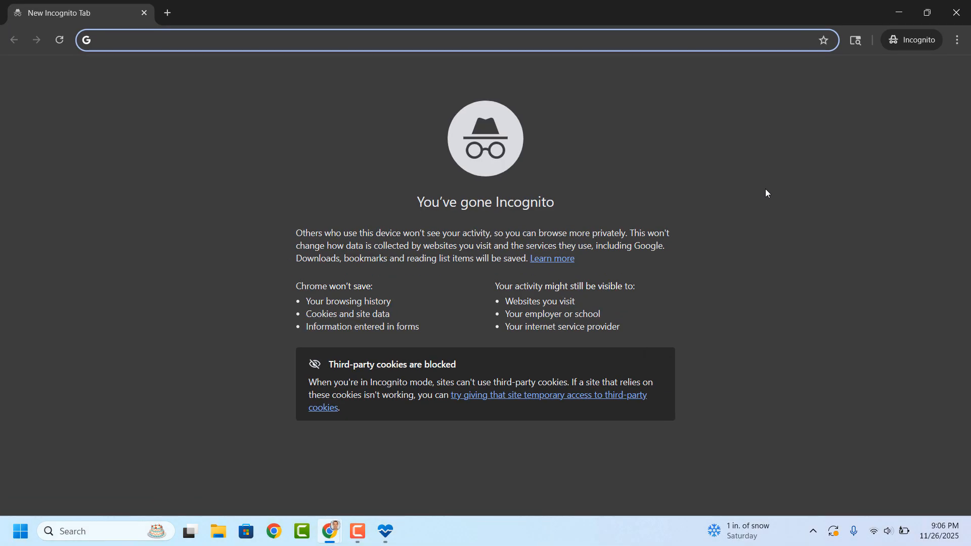
pyautogui.write('Windows 11 2')
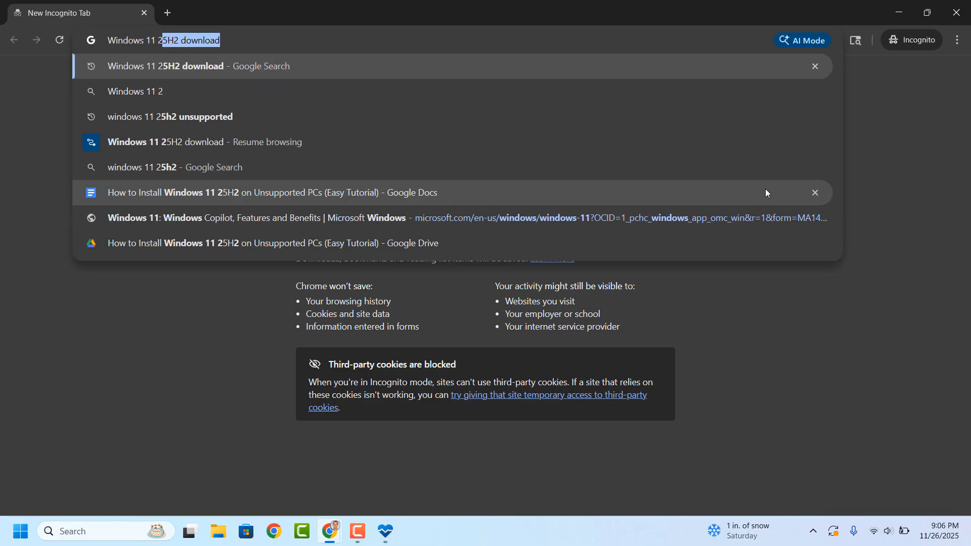
pyautogui.write('5H2 download')
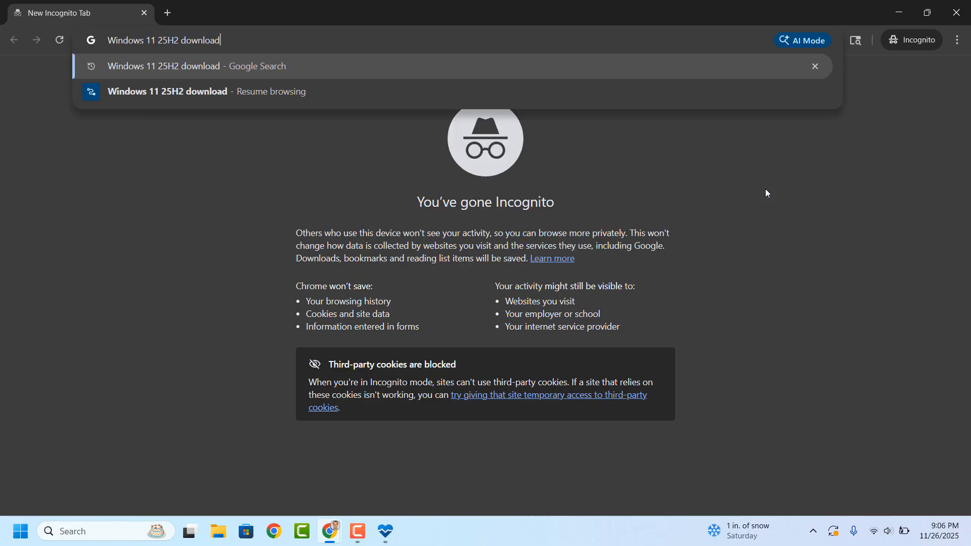
pyautogui.press('Return')
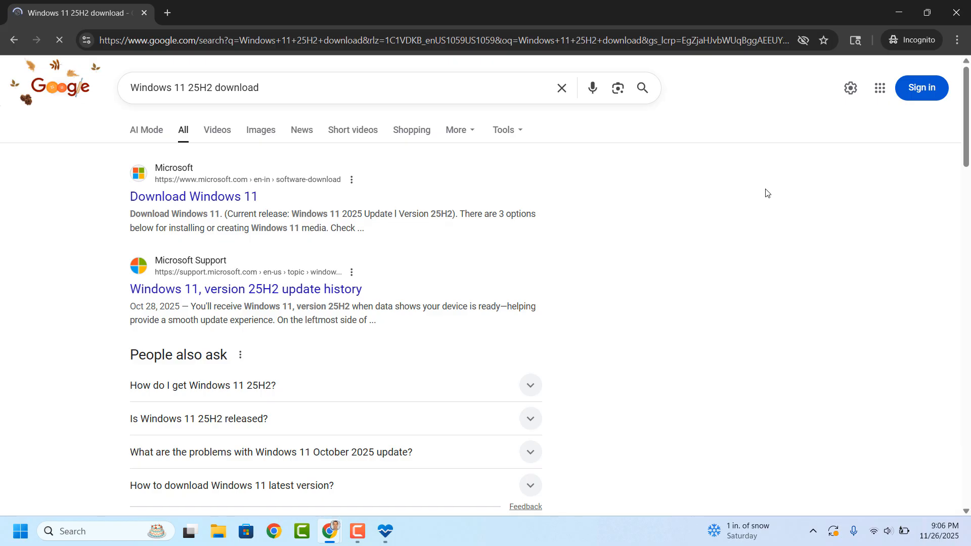
pyautogui.click(202, 200)
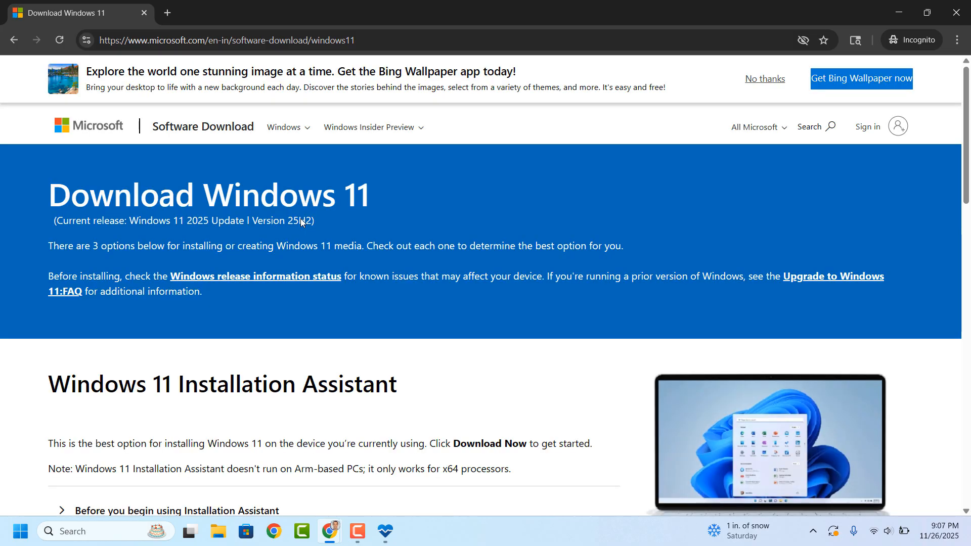
# Choose Windows 11 (multi-edition ISO for x64 devices) as the disk image and request its download
pyautogui.scroll(-12, 369, 329)
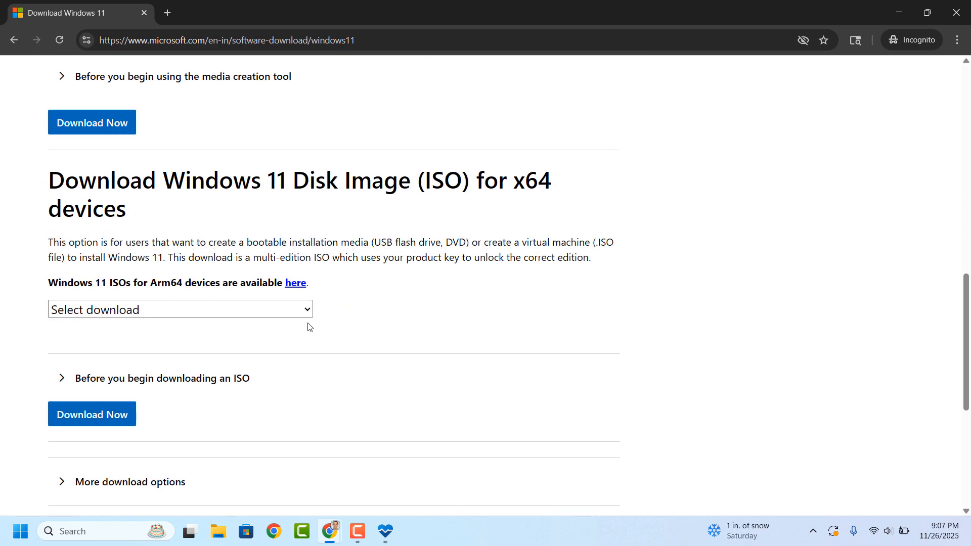
pyautogui.click(214, 319)
pyautogui.click(222, 354)
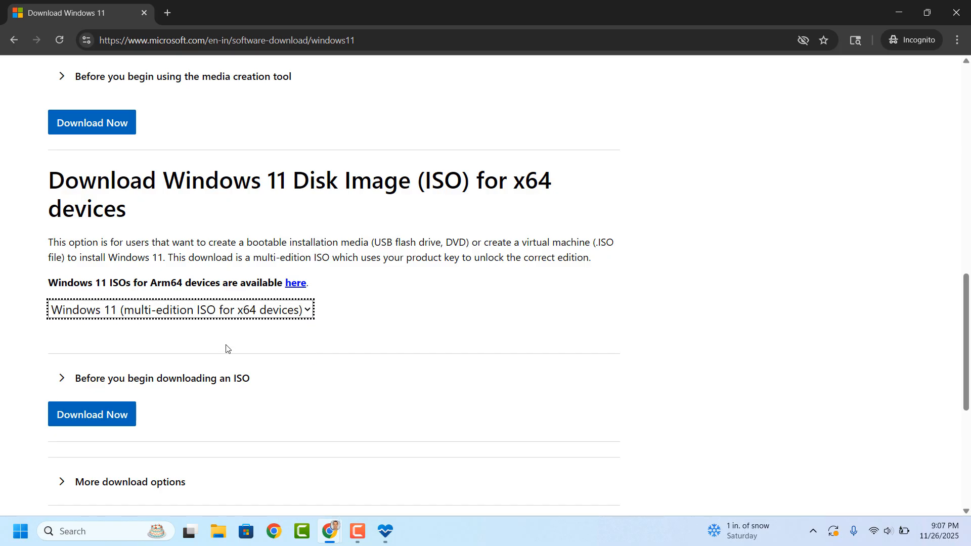
pyautogui.click(108, 414)
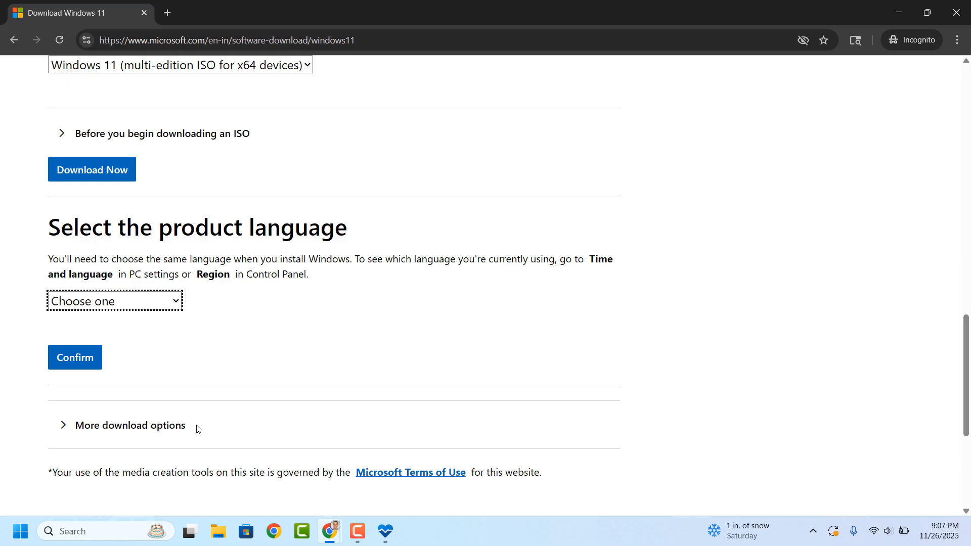
# Find Command Prompt through Windows search and run it as administrator
pyautogui.click(121, 531)
pyautogui.write('Command Prompt')
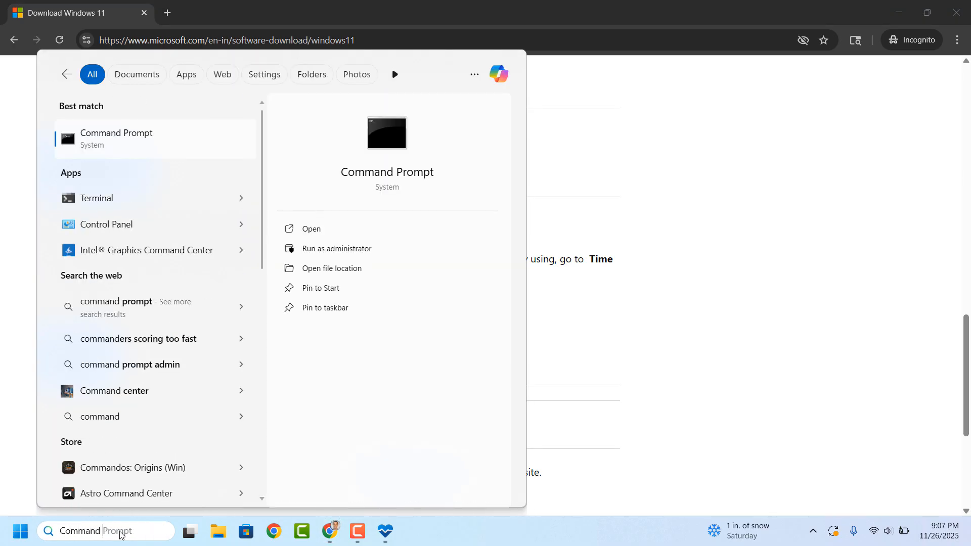
pyautogui.rightClick(198, 134)
pyautogui.click(224, 148)
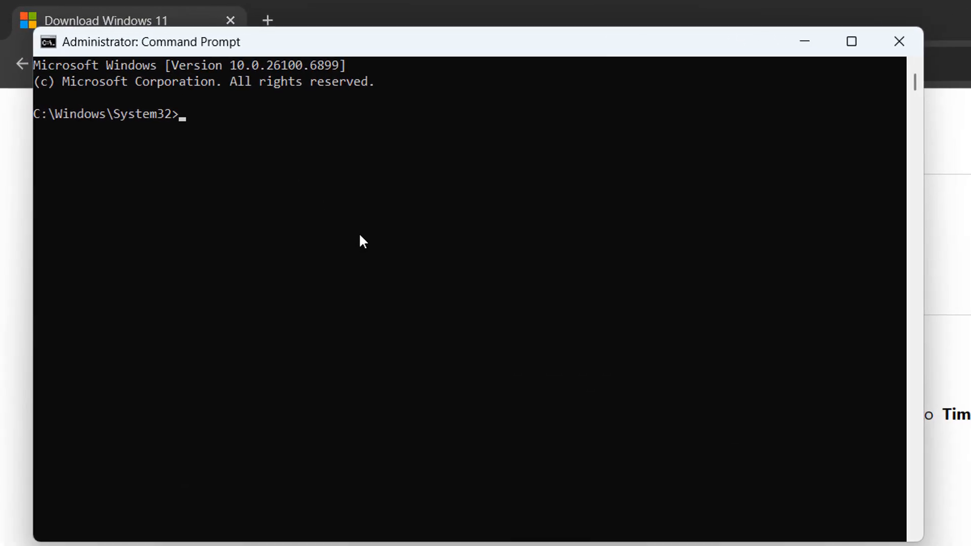
# Run "DISM /online /get-intl", check the system locale in the output and close Command Prompt
pyautogui.write('DISM /online')
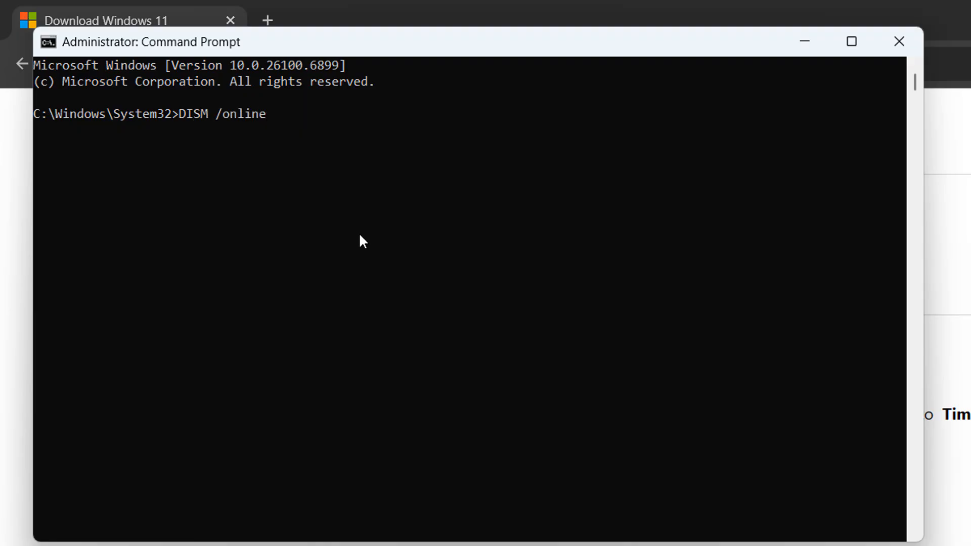
pyautogui.write(' /get-intl')
pyautogui.press('Return')
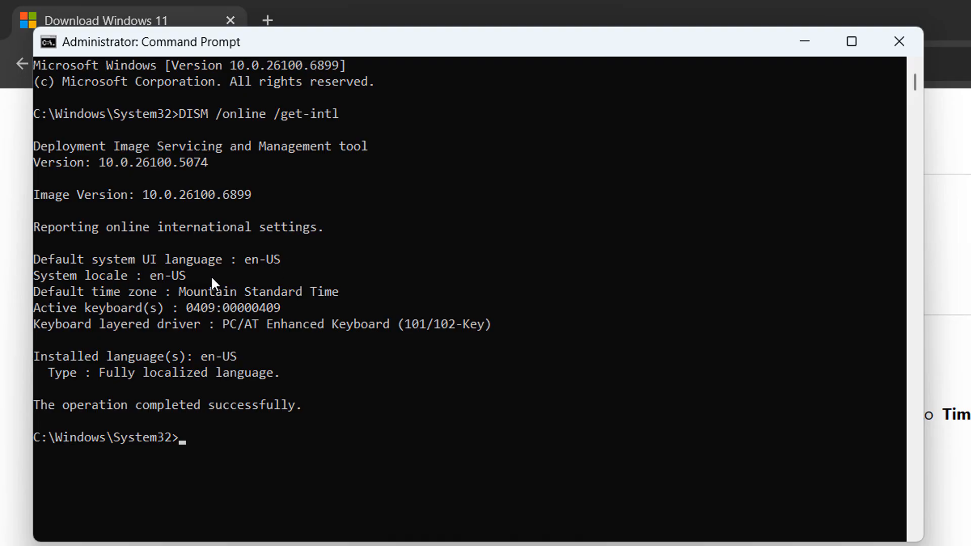
pyautogui.moveTo(209, 275); pyautogui.dragTo(108, 278)
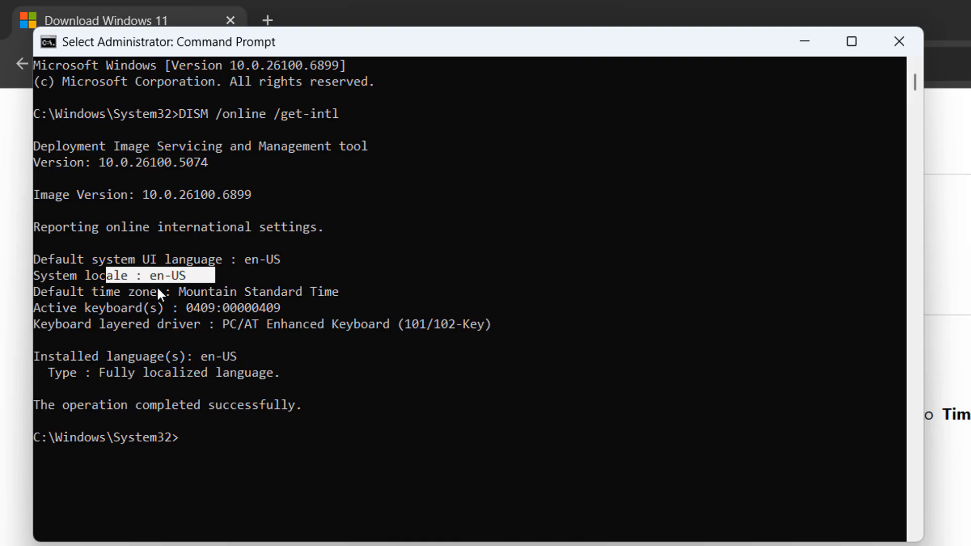
pyautogui.click(348, 260)
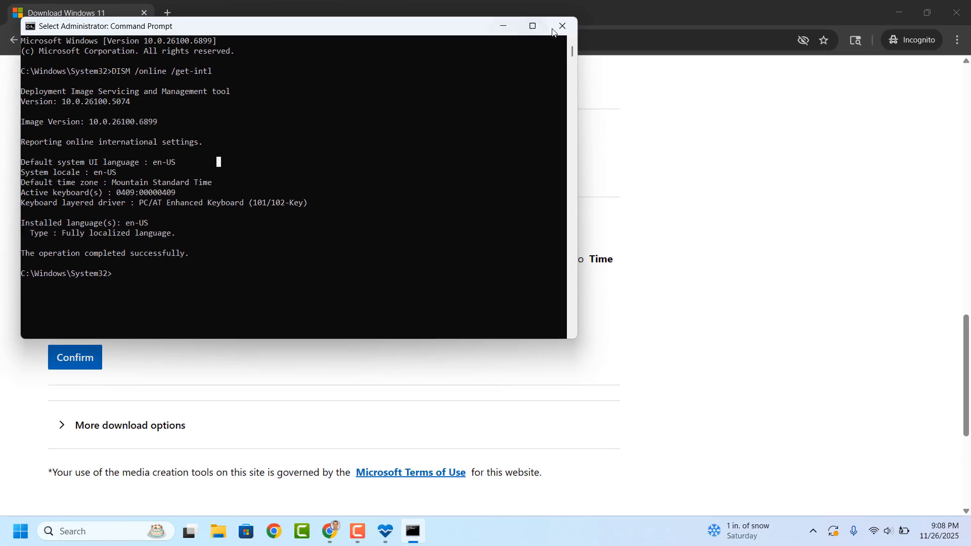
pyautogui.click(562, 29)
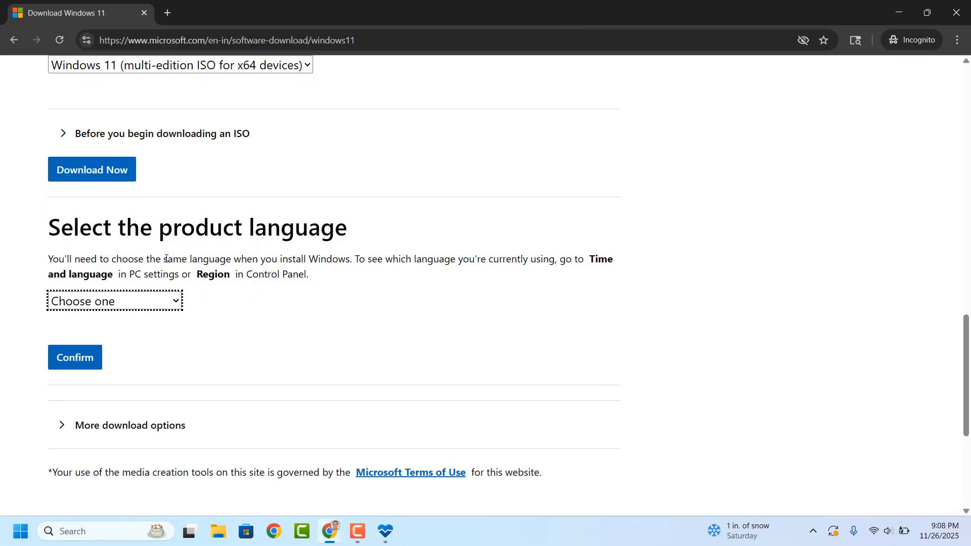
# Set the product language to English (United States) and confirm it
pyautogui.click(128, 305)
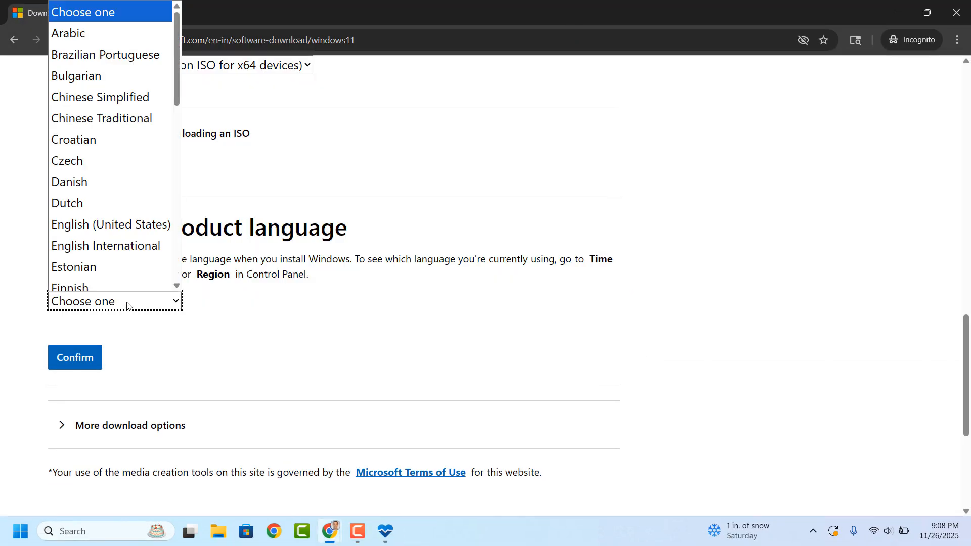
pyautogui.scroll(-1, 116, 229)
pyautogui.click(124, 198)
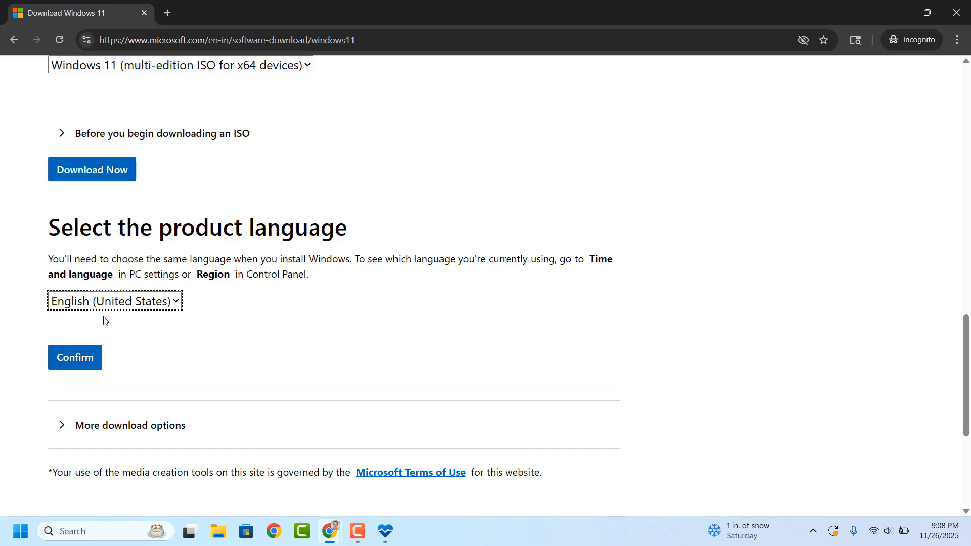
pyautogui.click(95, 356)
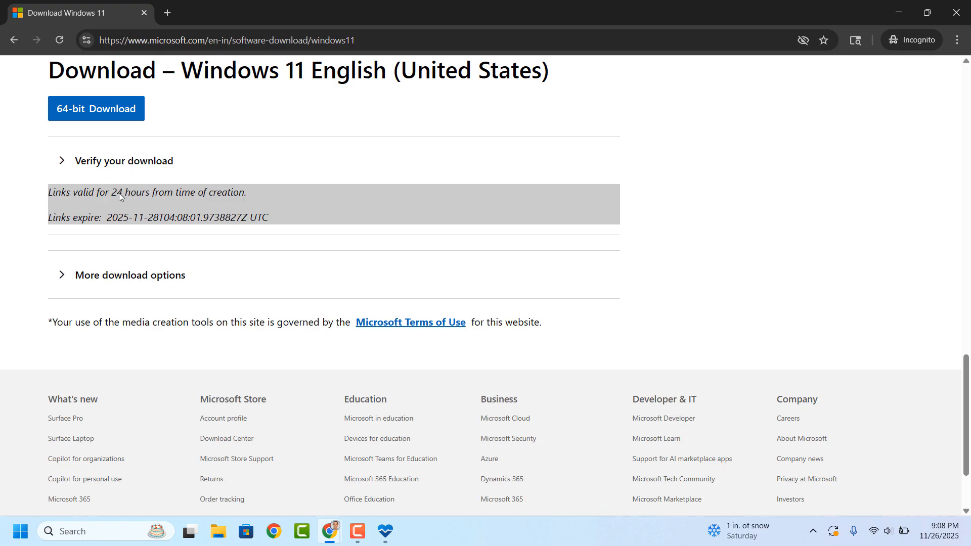
# Download the 64-bit Windows 11 ISO and save it in the Downloads folder as Win11_25H2_English_x64
pyautogui.click(102, 114)
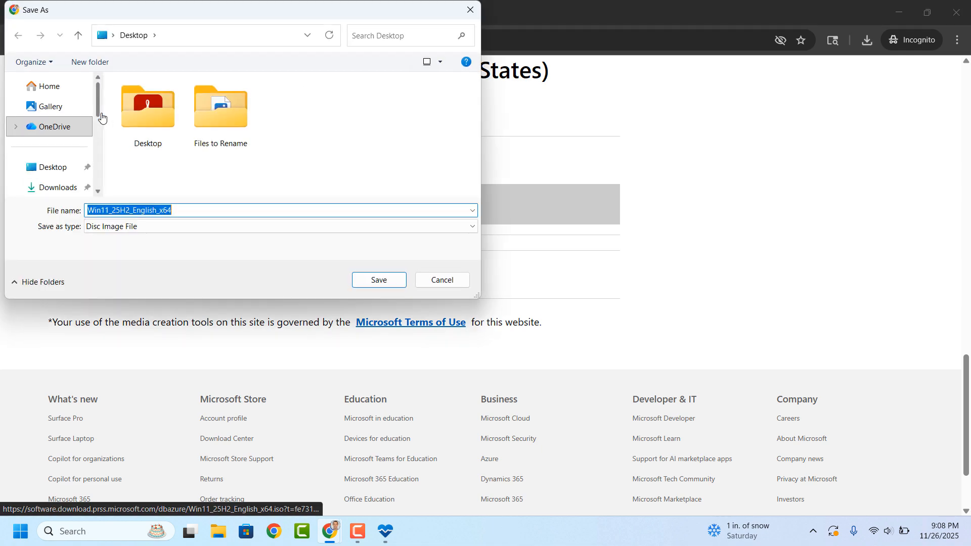
pyautogui.click(61, 192)
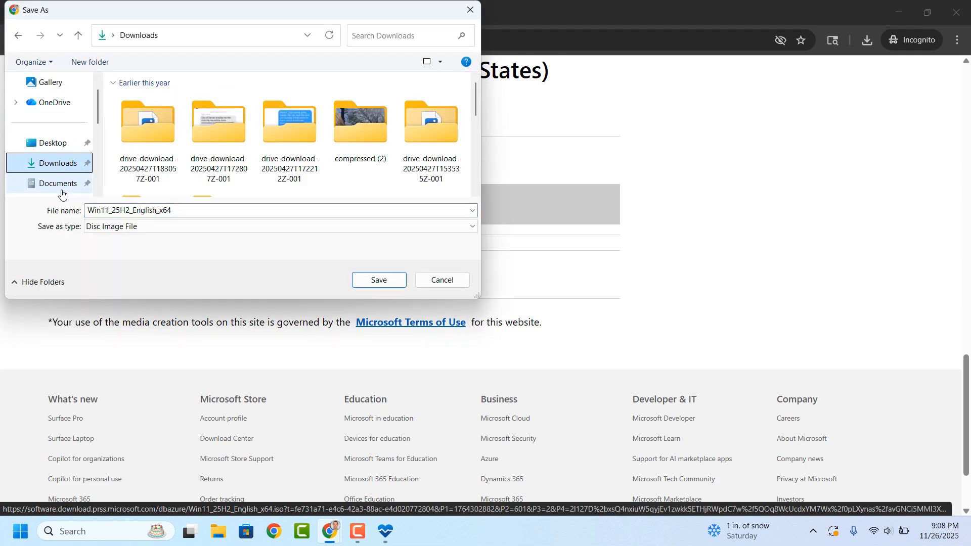
pyautogui.click(243, 210)
pyautogui.click(248, 212)
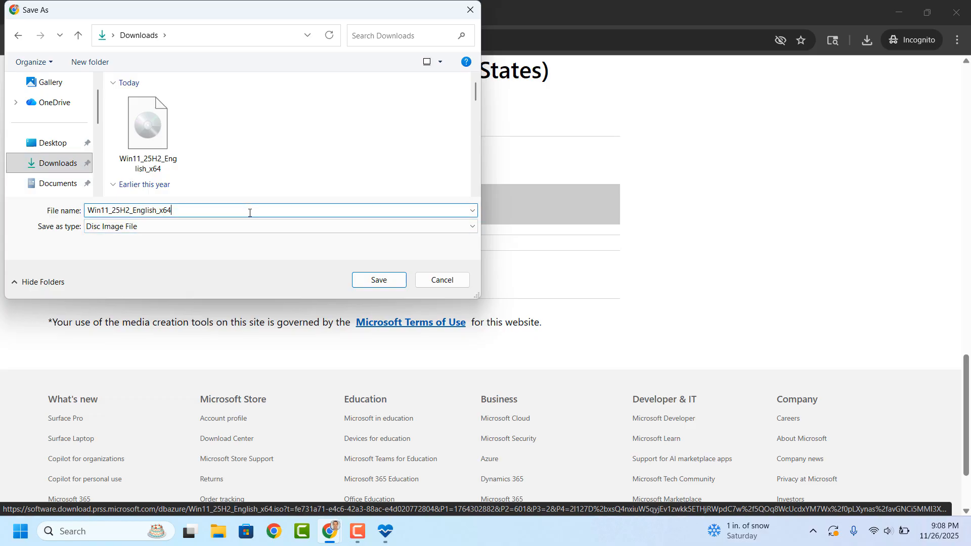
pyautogui.click(376, 280)
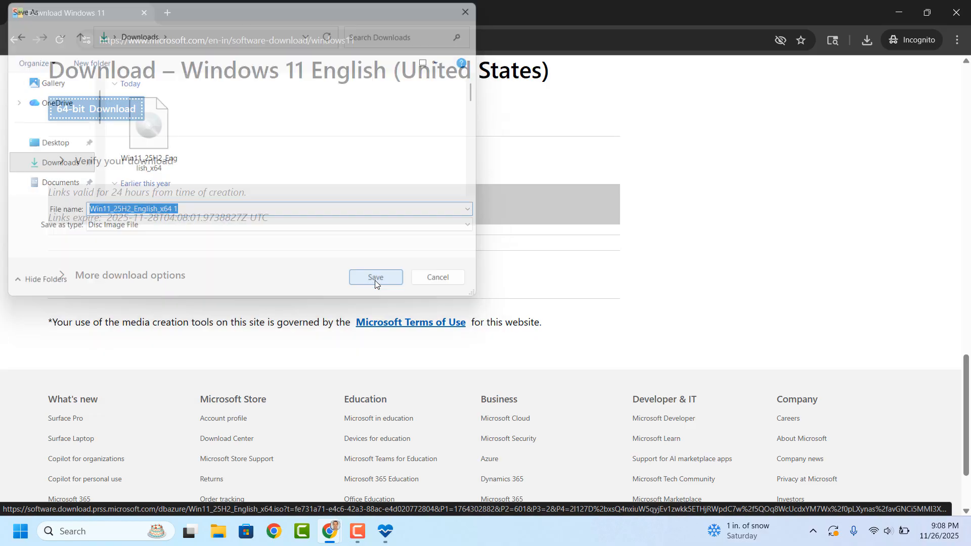
# Check for the Windows 11 disc image in the Downloads folder in File Explorer, and minimize the window
pyautogui.click(219, 531)
pyautogui.click(175, 208)
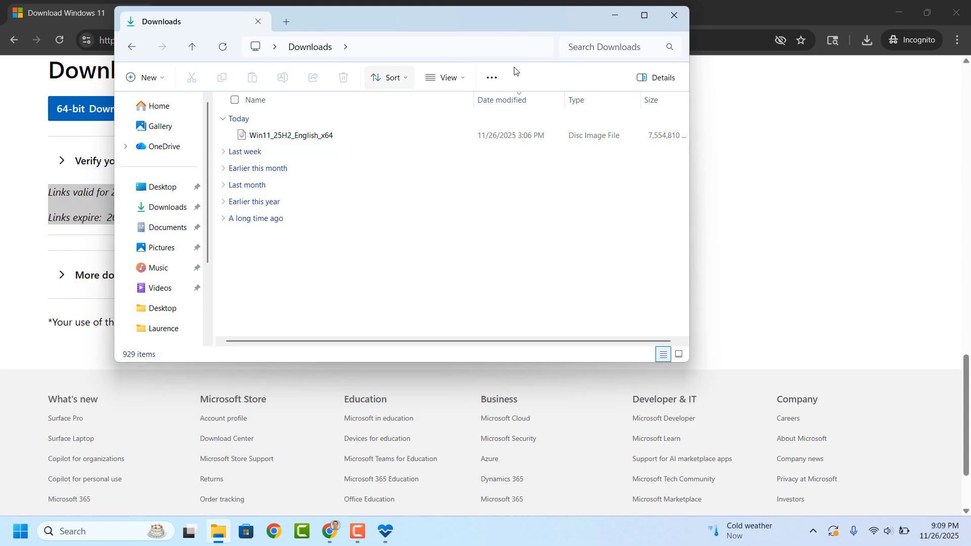
pyautogui.click(615, 16)
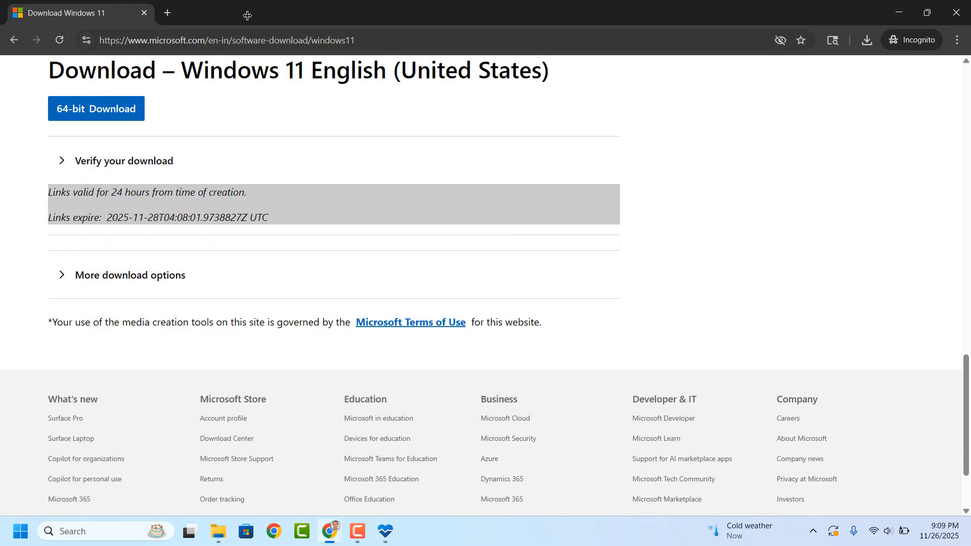
# Search the web for Rufus, open the rufus.ie site and go to its Download section
pyautogui.click(216, 36)
pyautogui.write('Rufus')
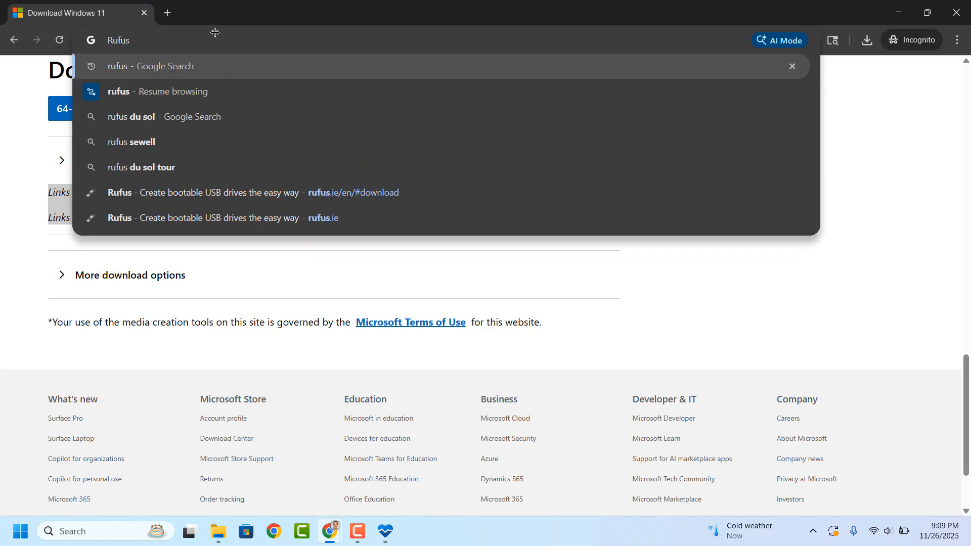
pyautogui.press('Return')
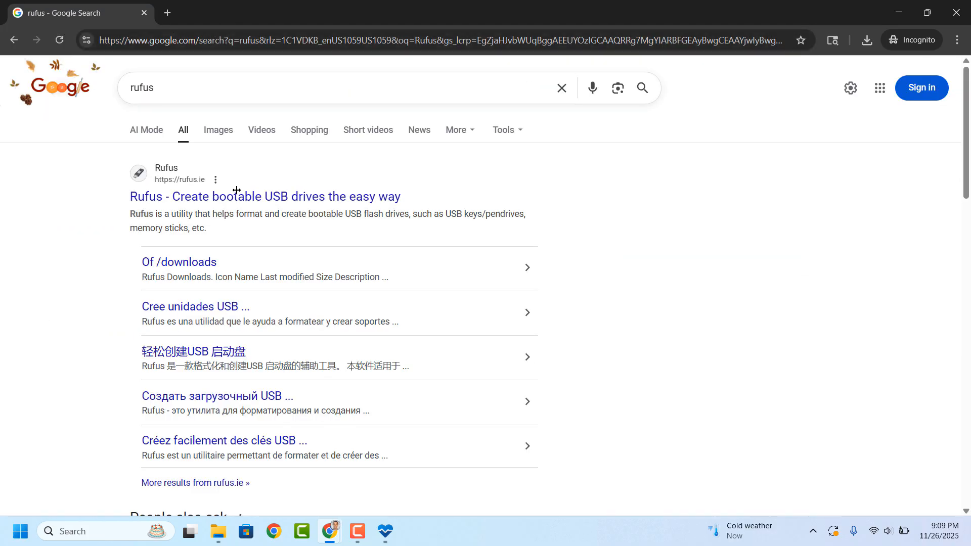
pyautogui.click(235, 195)
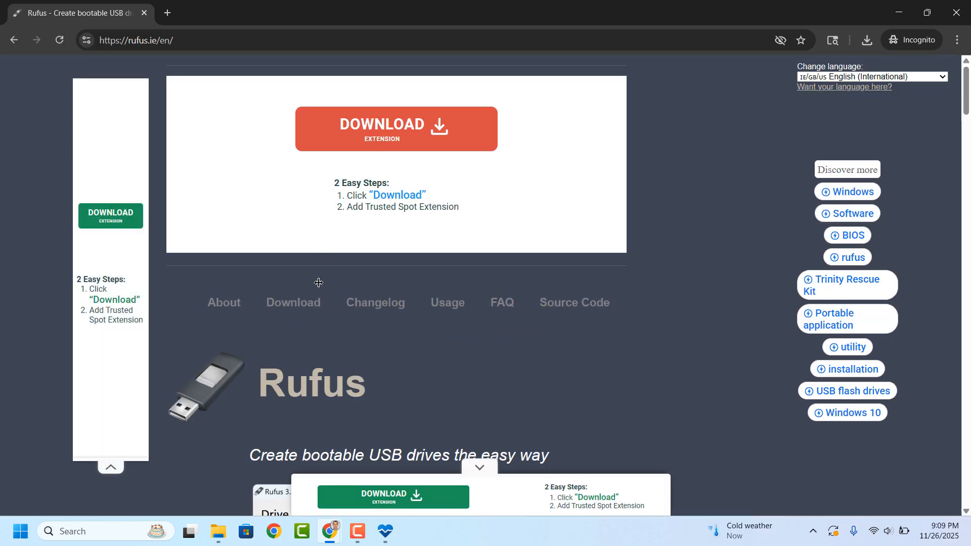
pyautogui.click(311, 302)
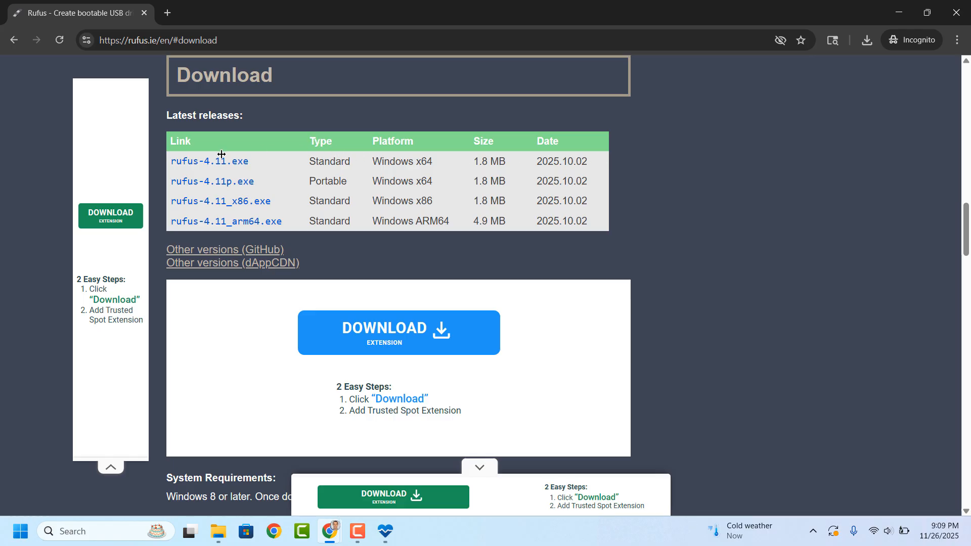
# Download the standard x64 rufus-4.11.exe, dismiss the ad, and save the file in the Downloads folder
pyautogui.click(223, 158)
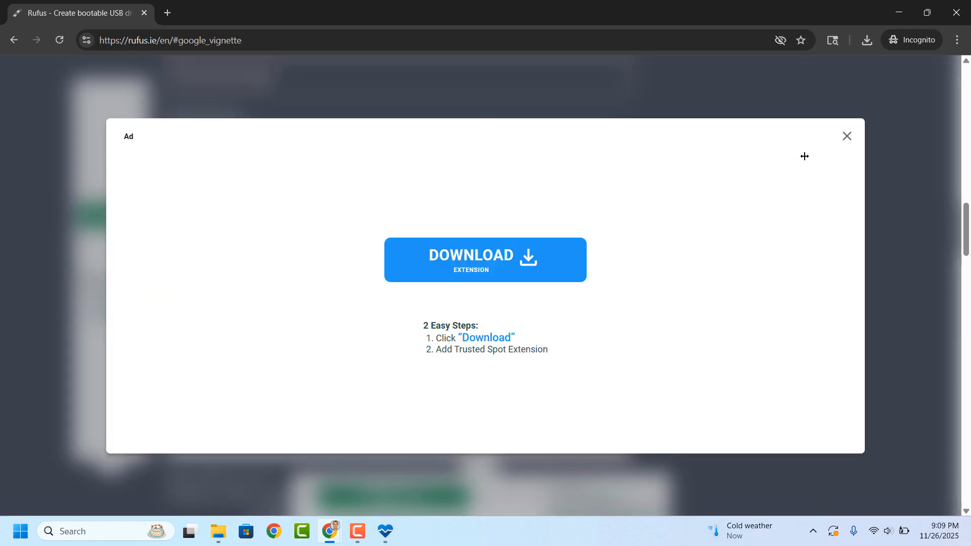
pyautogui.click(842, 136)
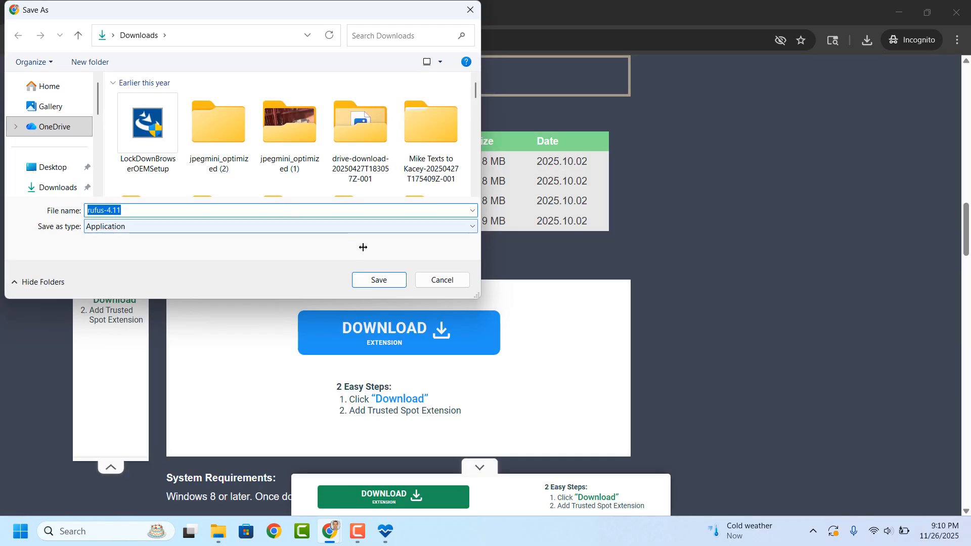
pyautogui.click(380, 279)
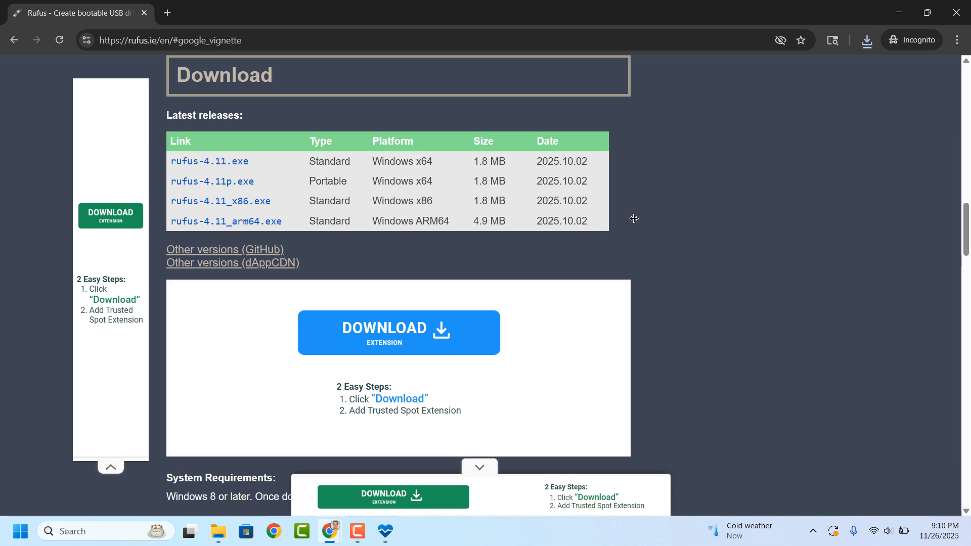
# Launch the downloaded Rufus program and minimize the browser and PC Health Check windows
pyautogui.click(867, 40)
pyautogui.click(766, 129)
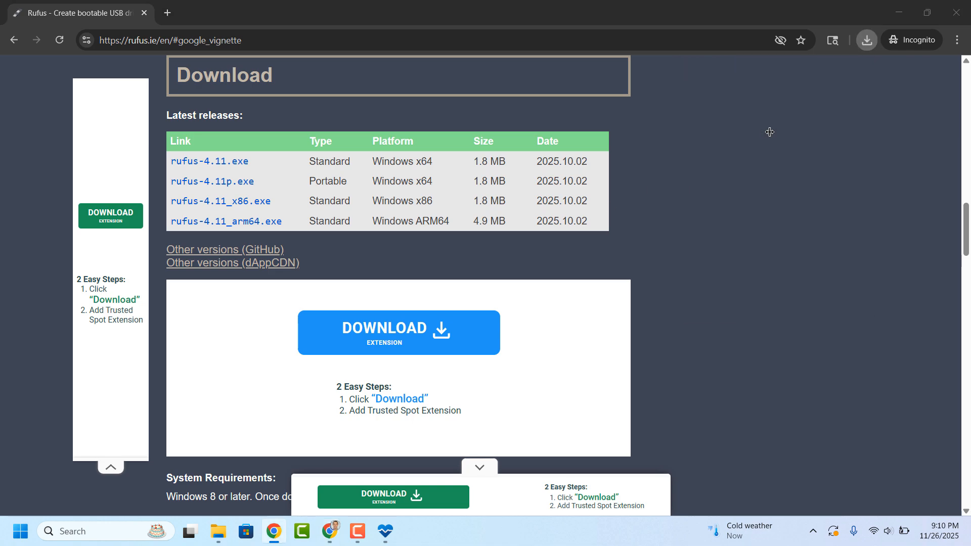
pyautogui.click(899, 12)
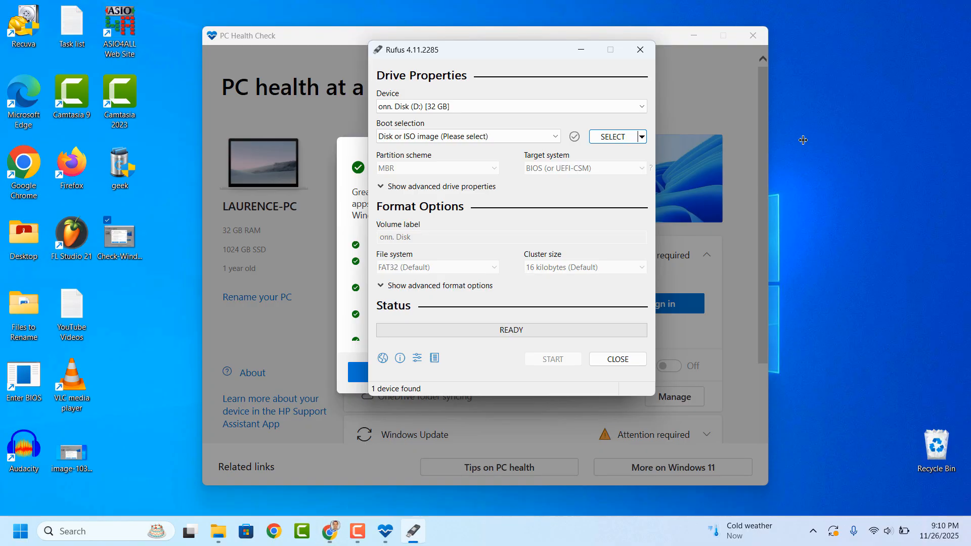
pyautogui.click(696, 37)
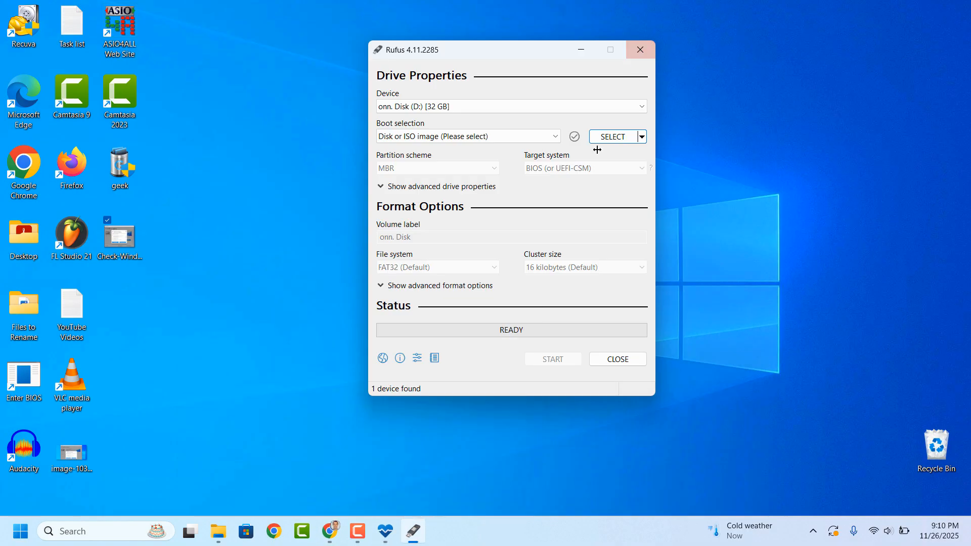
# Move the Rufus window slightly down and choose onn. Disk (D:) [32 GB] as the device
pyautogui.moveTo(539, 49); pyautogui.dragTo(530, 79)
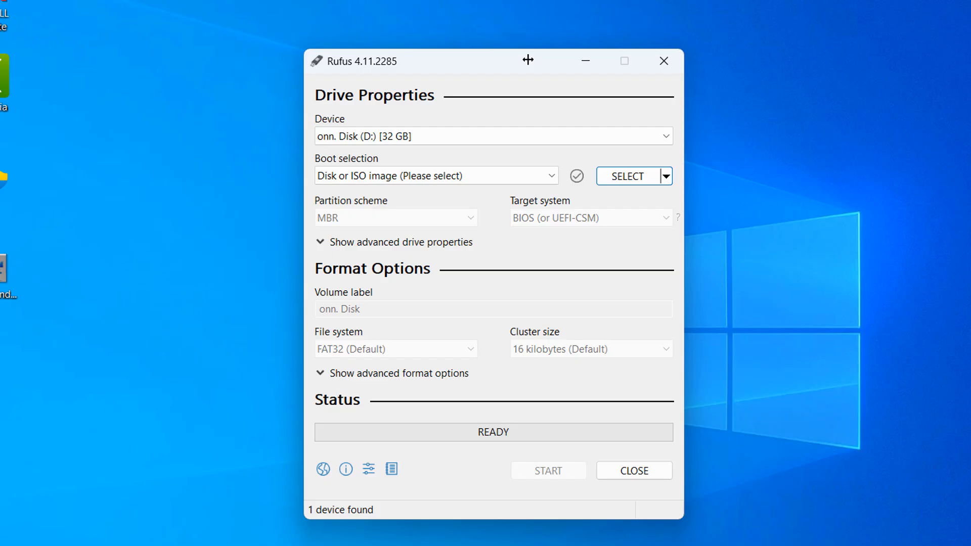
pyautogui.click(537, 136)
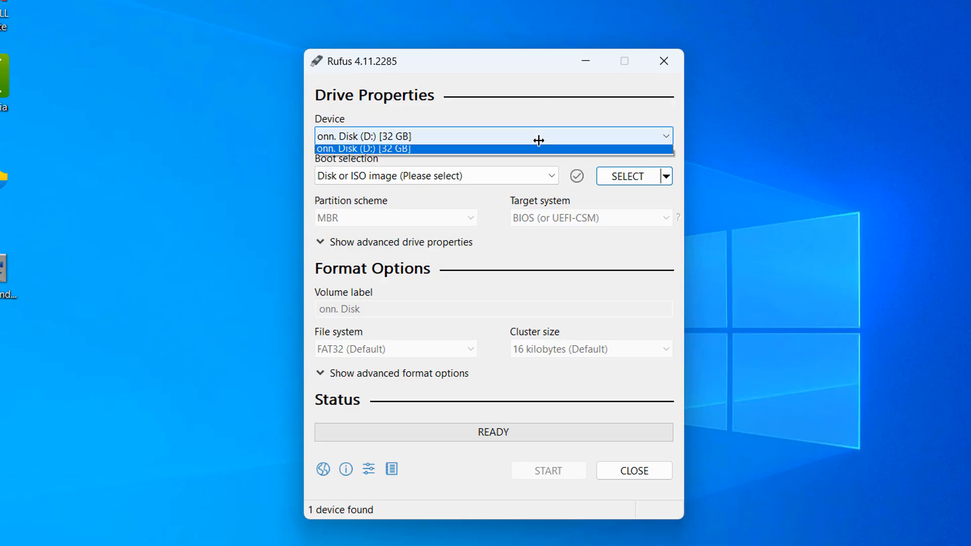
pyautogui.click(462, 151)
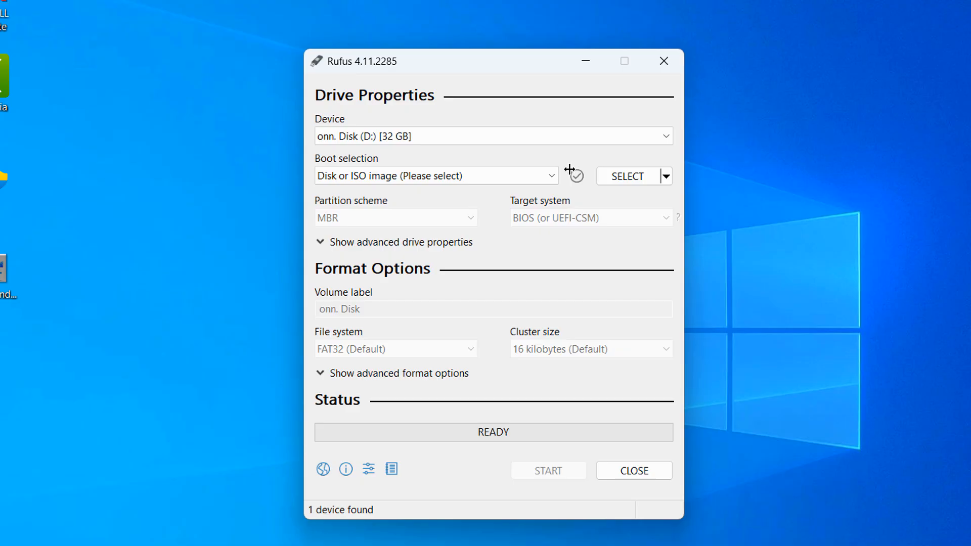
# Load Win11_25H2_English_x64 from Downloads as the boot image and set the partition scheme to GPT with target system UEFI (non CSM)
pyautogui.click(636, 177)
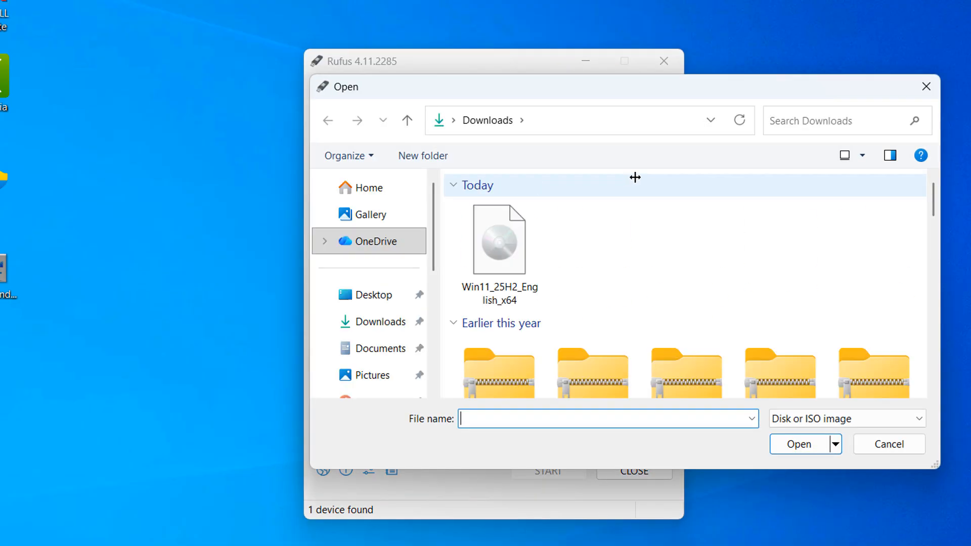
pyautogui.click(540, 213)
pyautogui.click(800, 442)
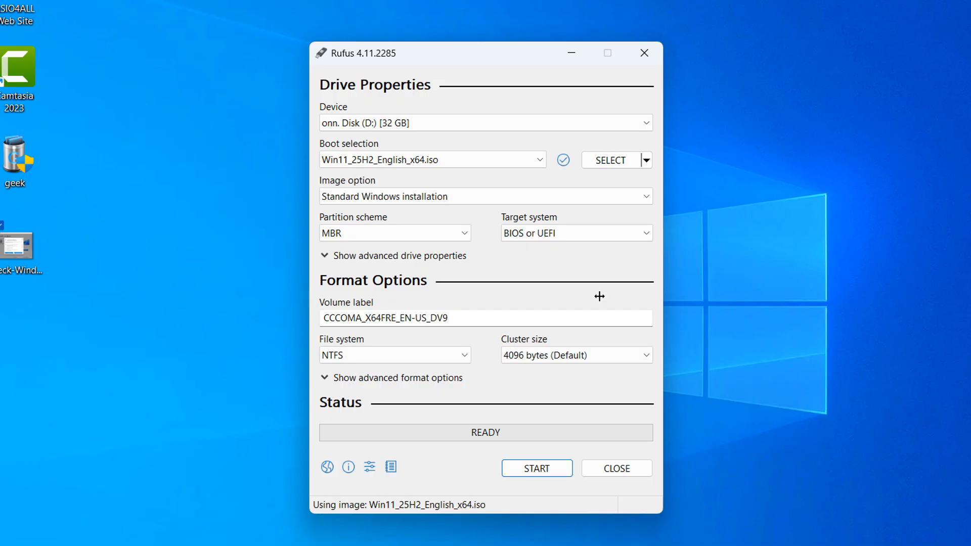
pyautogui.hotkey('alt', 'e')
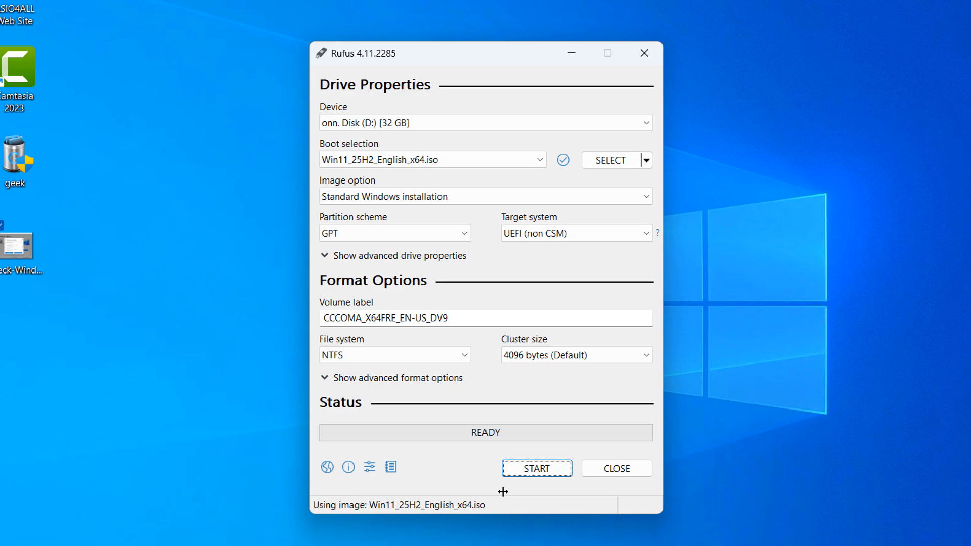
# Start creating the USB drive with data collection and BitLocker automatic device encryption disabled in the Windows installation options
pyautogui.click(533, 468)
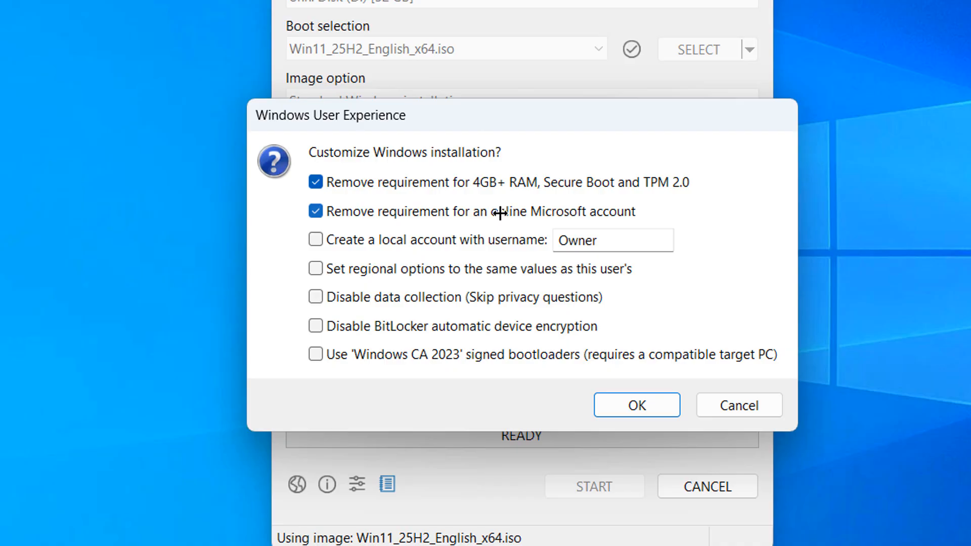
pyautogui.click(357, 302)
pyautogui.click(367, 325)
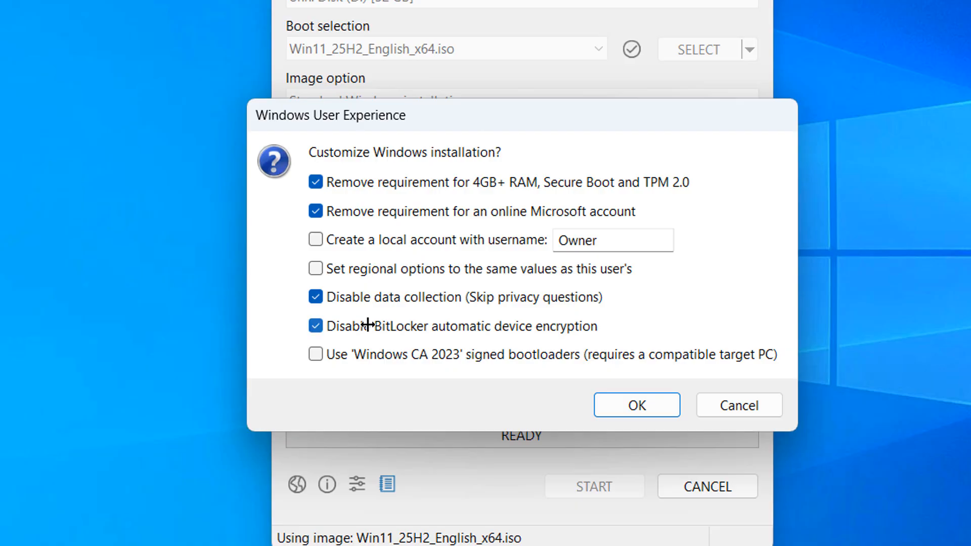
pyautogui.click(632, 405)
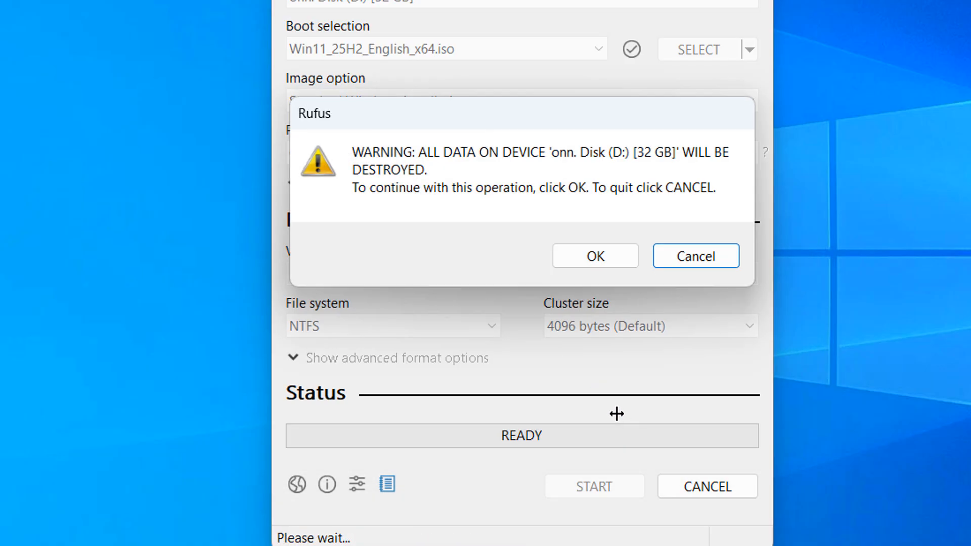
# Accept erasing all data on the USB disk, and close Rufus once the drive is ready
pyautogui.click(613, 257)
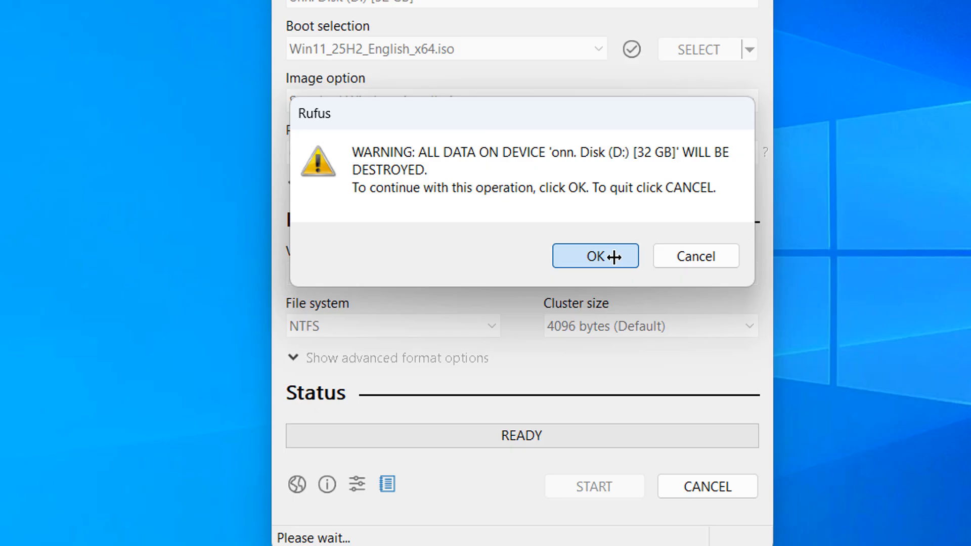
pyautogui.click(614, 257)
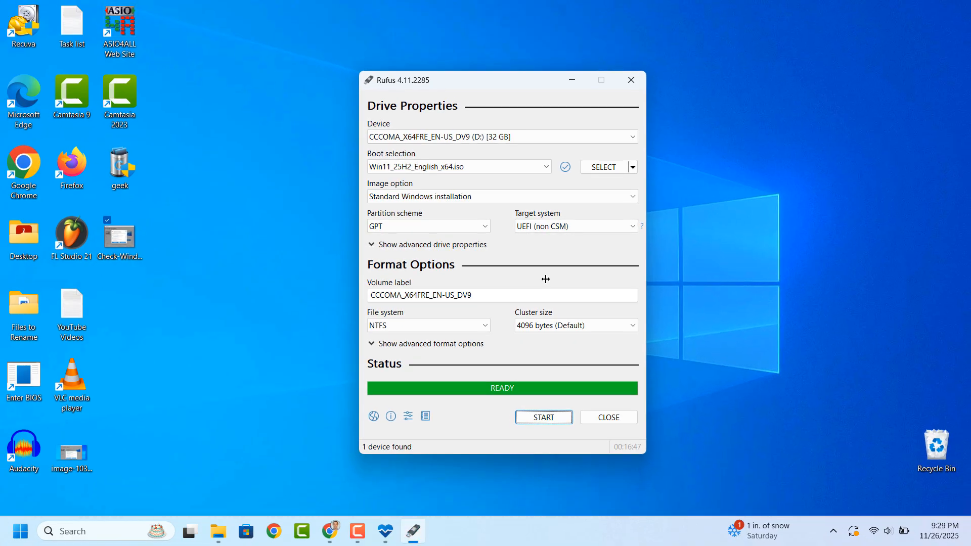
pyautogui.click(609, 416)
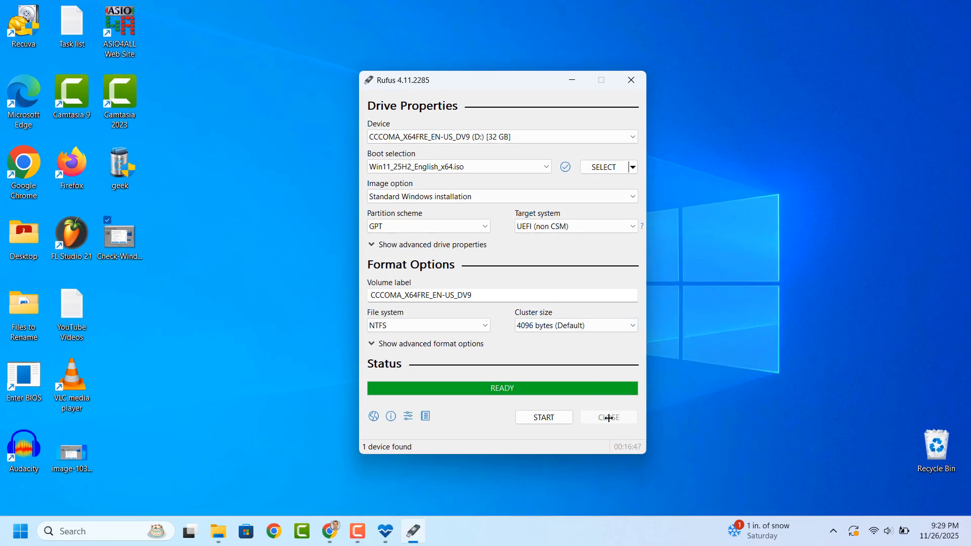
pyautogui.click(450, 326)
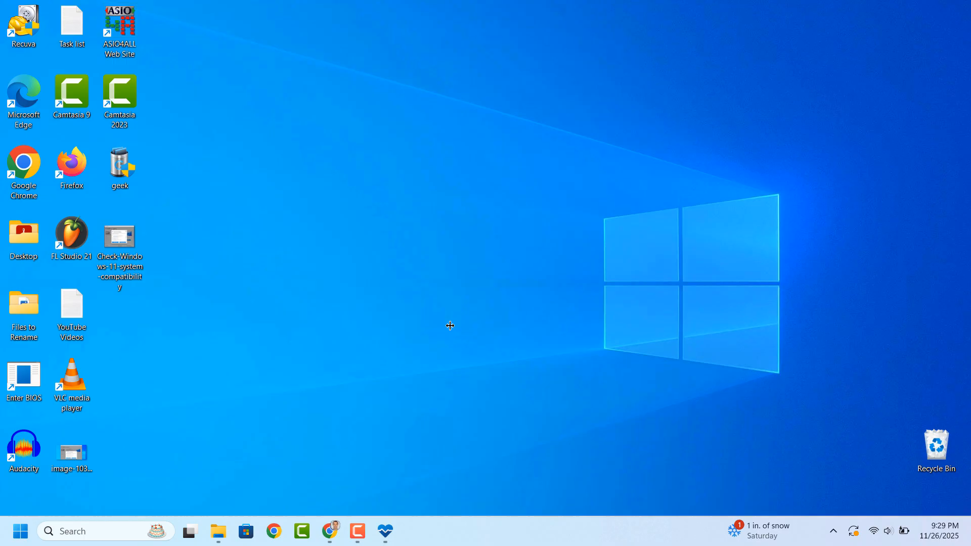
# Switch to File Explorer, run setup from the CCCOMA_X64FRE_EN-US_DV9 (D:) drive, and minimize the folder window
pyautogui.click(218, 531)
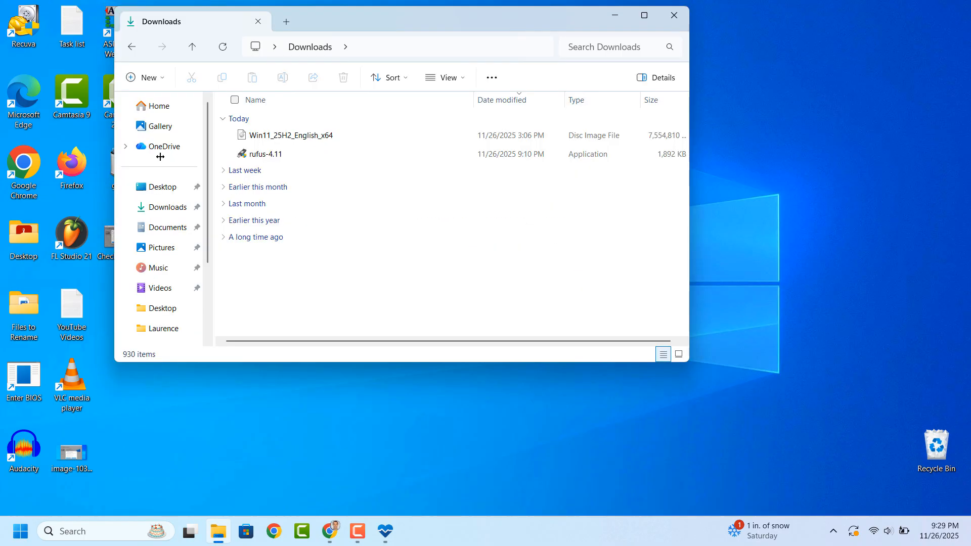
pyautogui.scroll(-3, 159, 157)
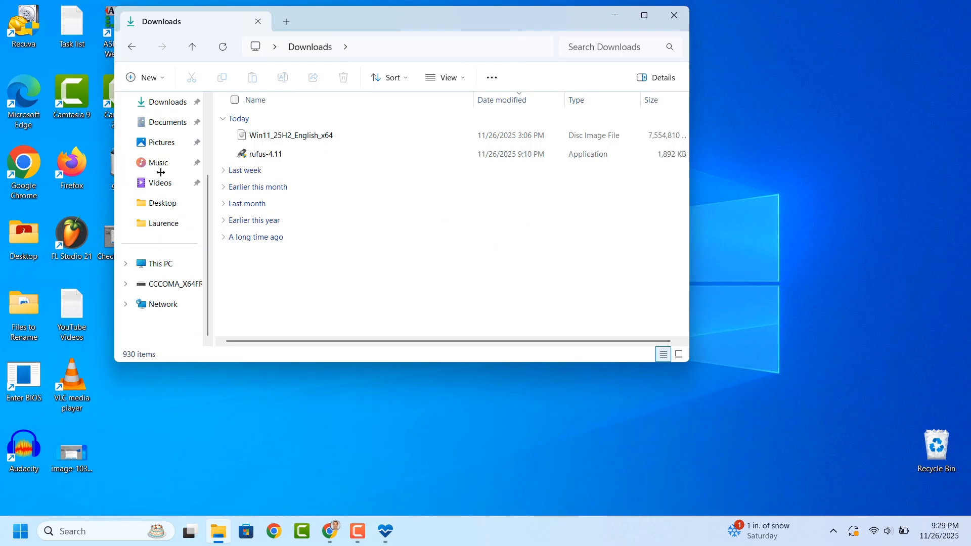
pyautogui.click(167, 282)
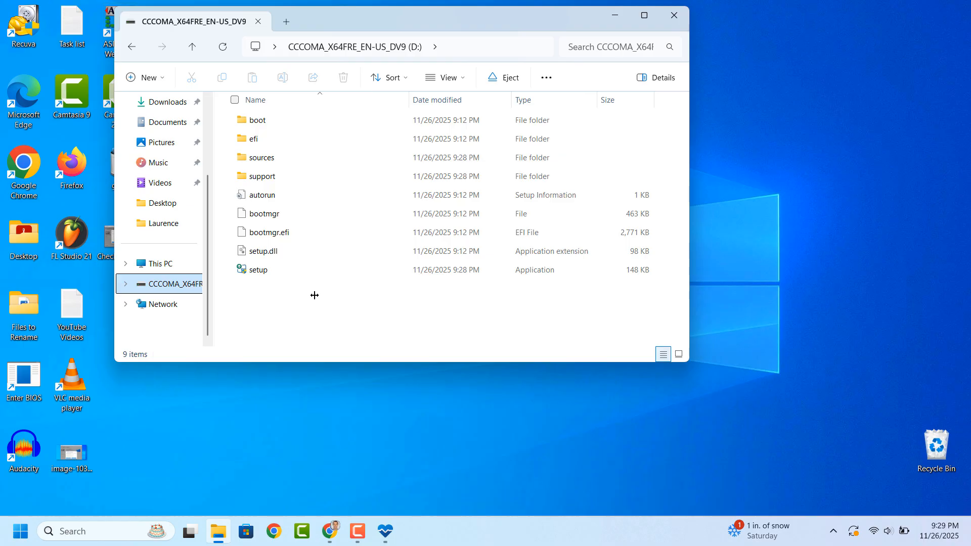
pyautogui.click(273, 271)
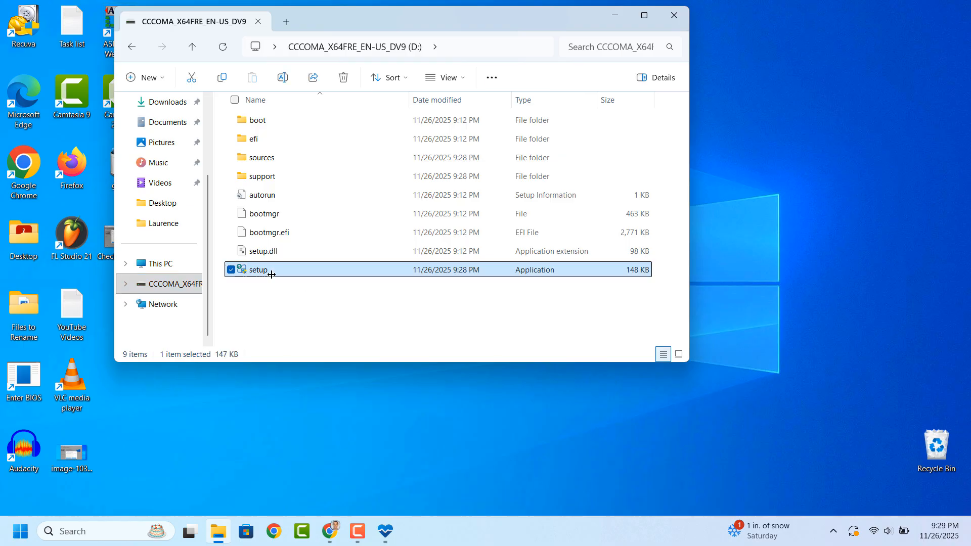
pyautogui.doubleClick(275, 271)
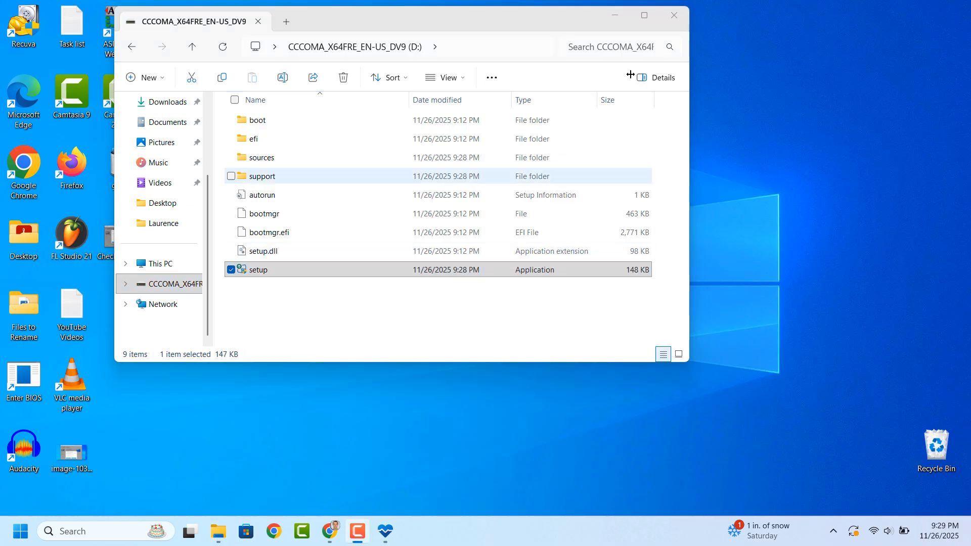
pyautogui.click(616, 14)
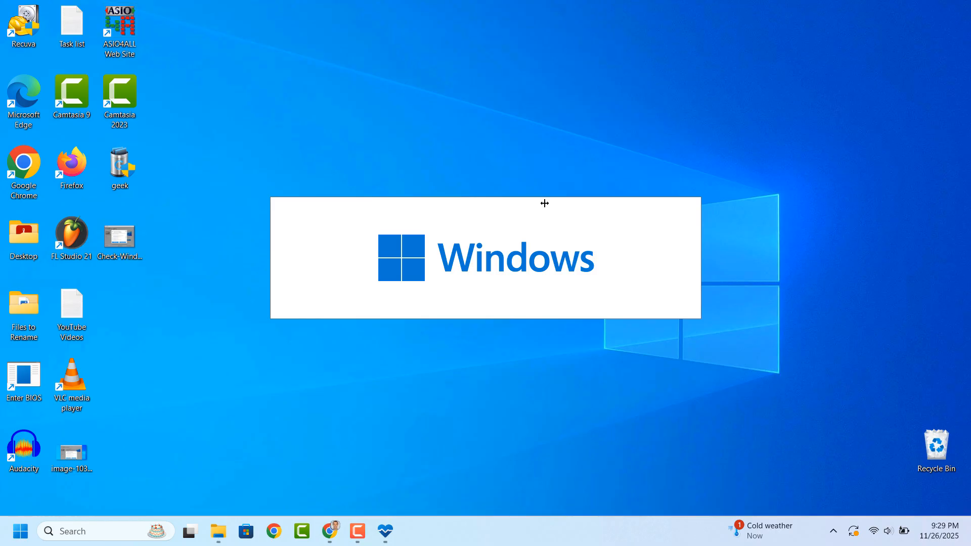
# Continue Windows 11 Setup past its opening page and accept the license terms
pyautogui.click(634, 412)
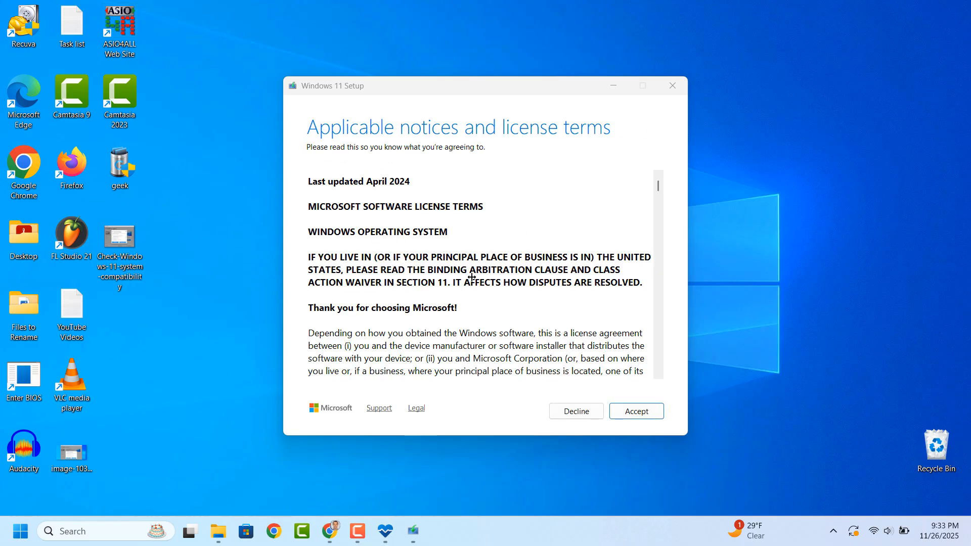
pyautogui.scroll(-5, 490, 293)
pyautogui.click(636, 411)
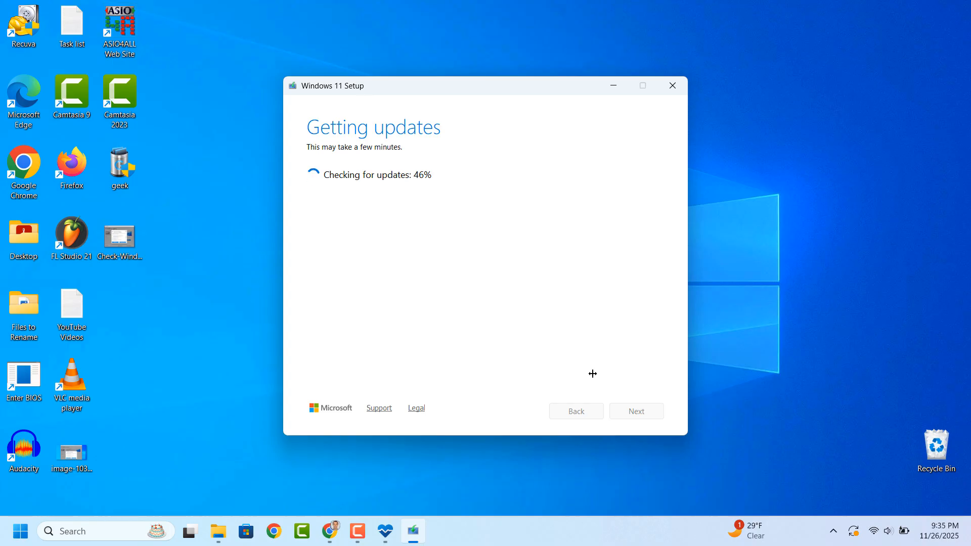
# Search Windows for the Services console and open it
pyautogui.click(98, 534)
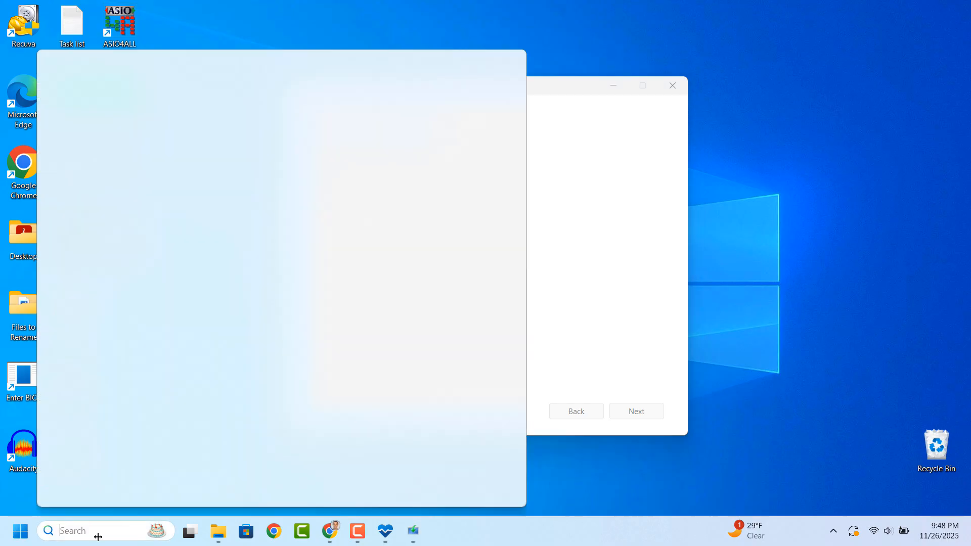
pyautogui.write('ser')
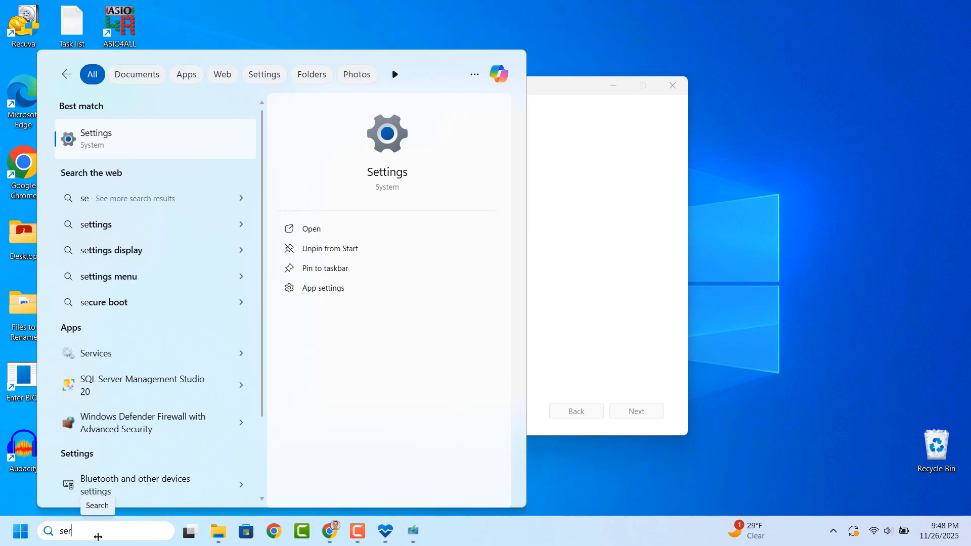
pyautogui.write('vices')
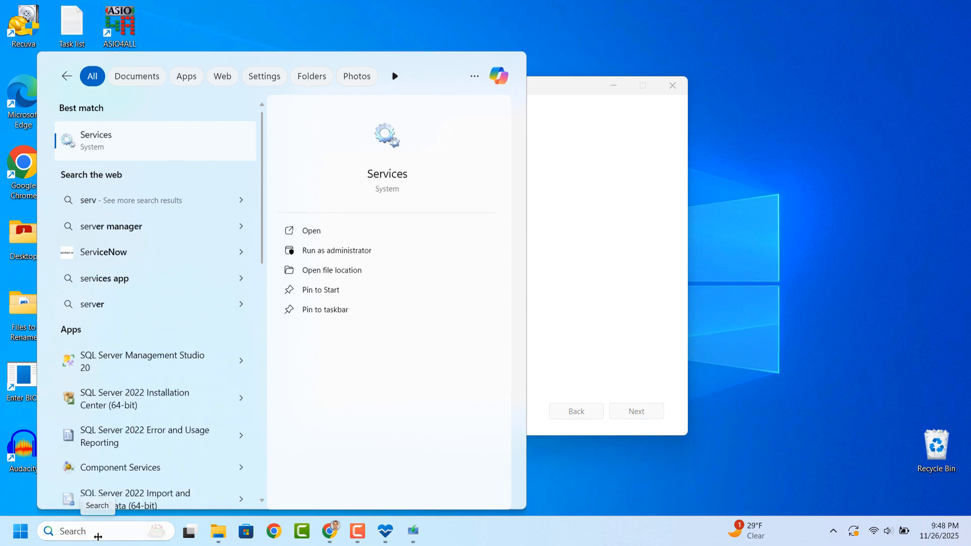
pyautogui.press('Escape')
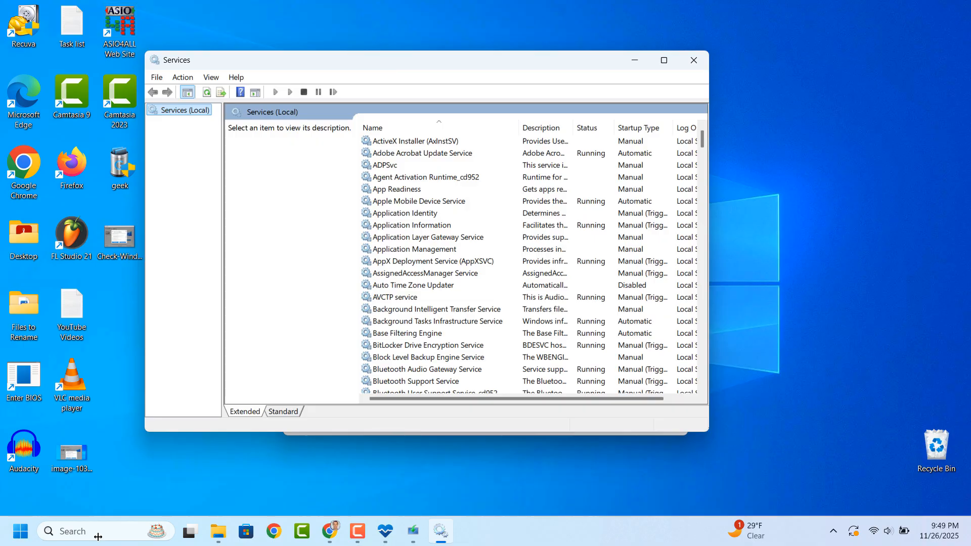
# Find the Windows Installer service in the services list and start it
pyautogui.click(447, 235)
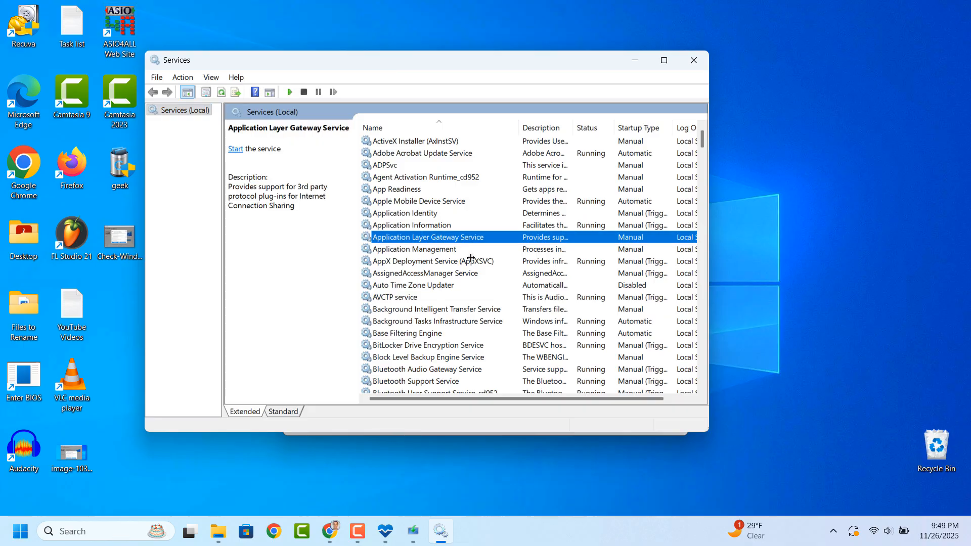
pyautogui.write('win')
pyautogui.scroll(-10, 470, 258)
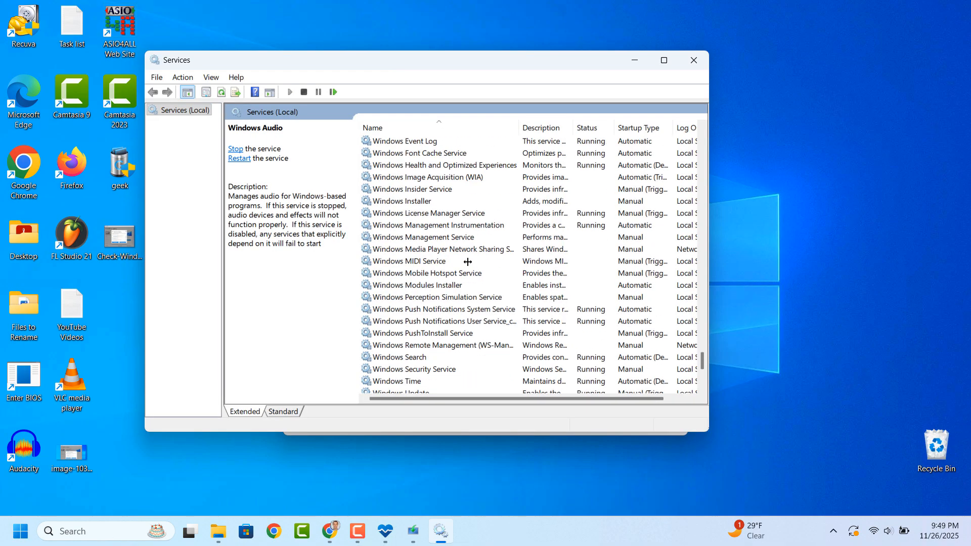
pyautogui.scroll(3, 459, 262)
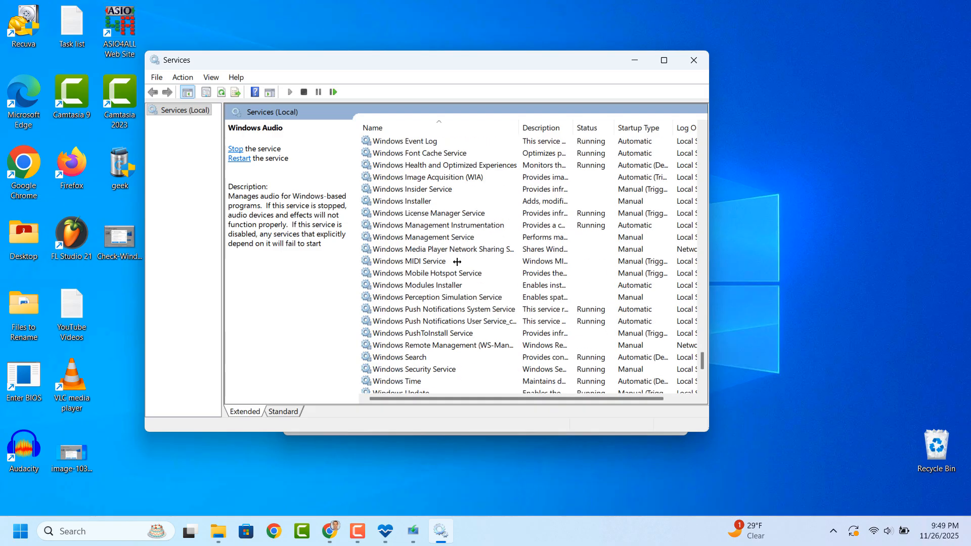
pyautogui.click(436, 200)
pyautogui.rightClick(437, 202)
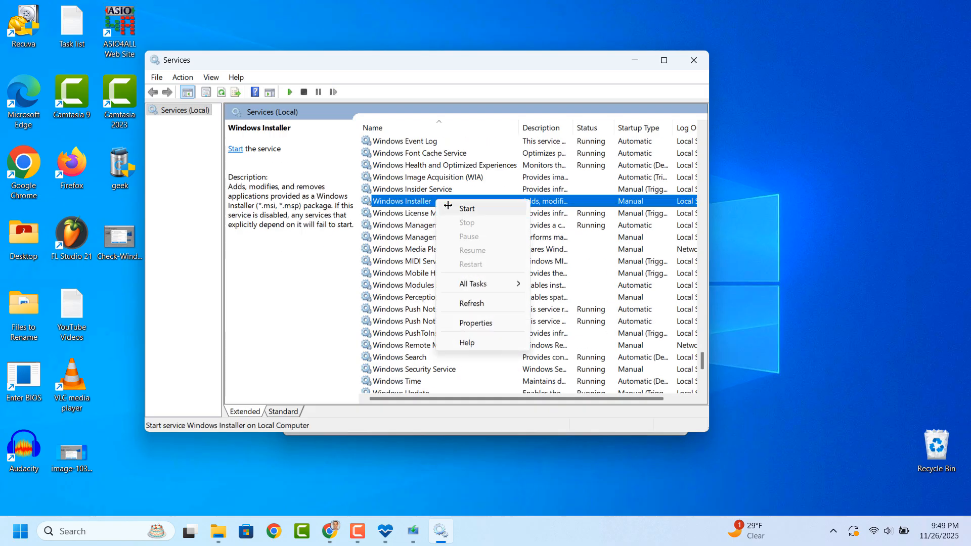
pyautogui.click(447, 207)
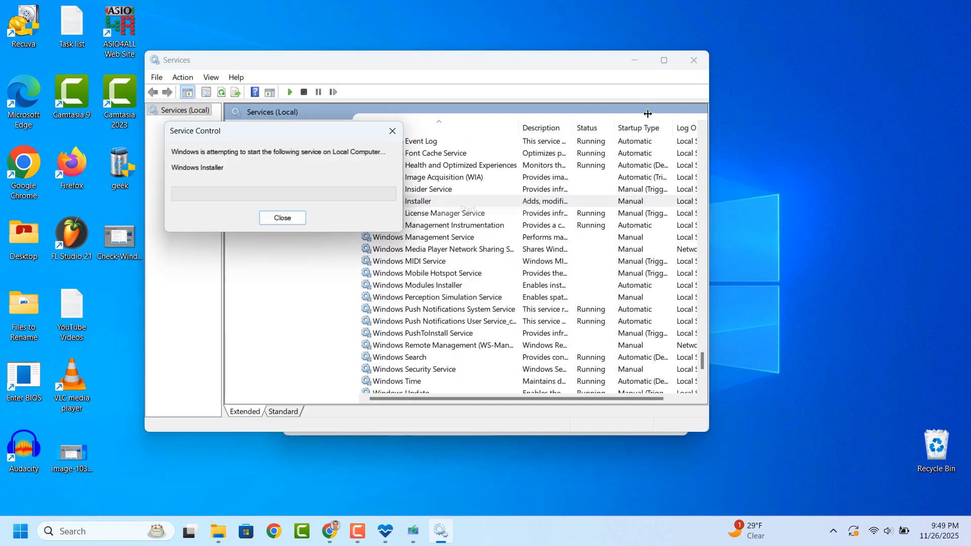
# Minimize the Services window and begin installing Windows 11 Pro with personal files and apps kept
pyautogui.click(627, 56)
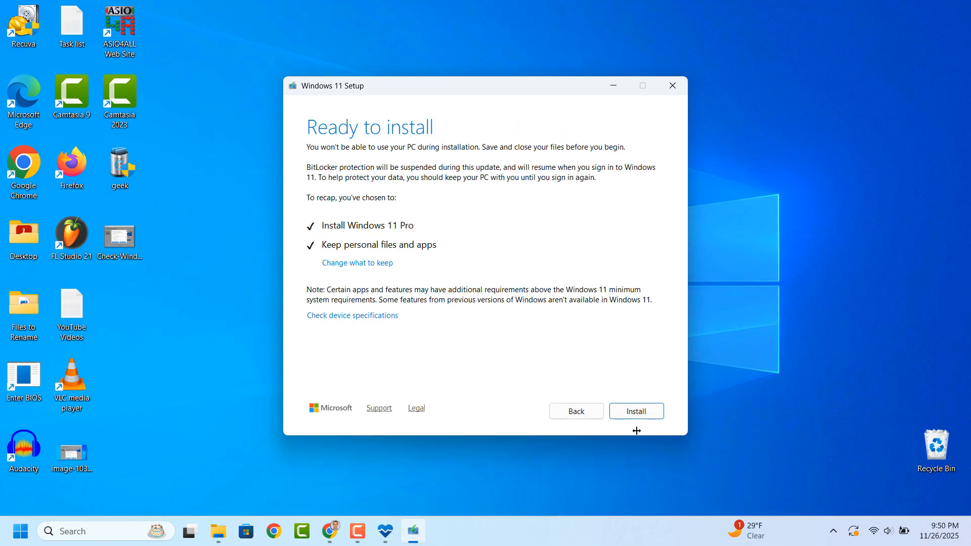
pyautogui.click(636, 411)
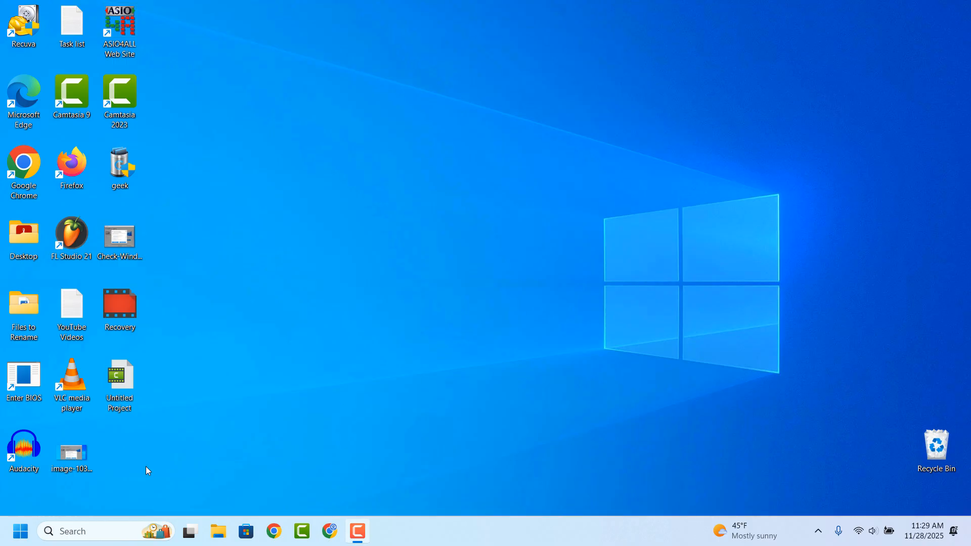
# Search for My PC, open the About your PC settings, and check the version under Windows specifications
pyautogui.click(104, 523)
pyautogui.write('My PC')
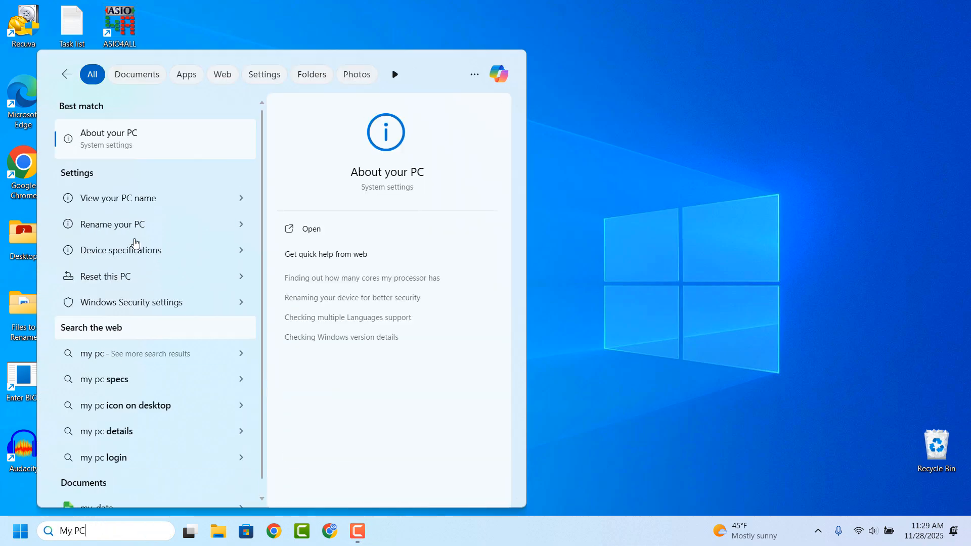
pyautogui.click(166, 154)
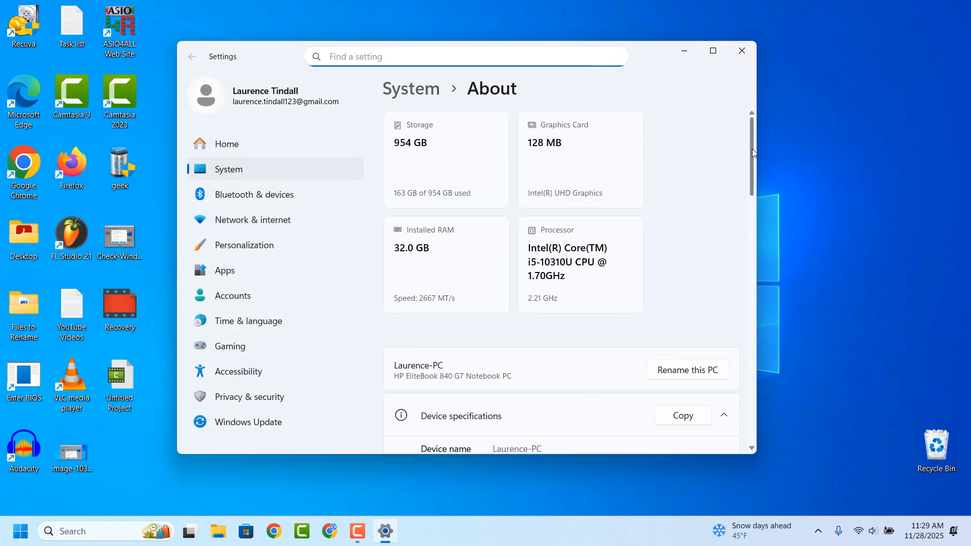
pyautogui.moveTo(751, 149); pyautogui.dragTo(725, 319)
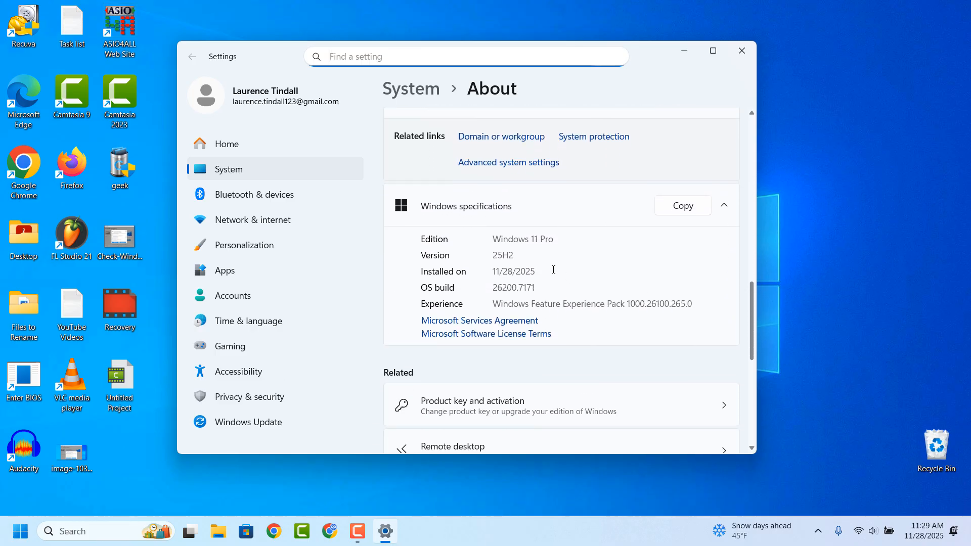
pyautogui.doubleClick(512, 255)
pyautogui.click(521, 261)
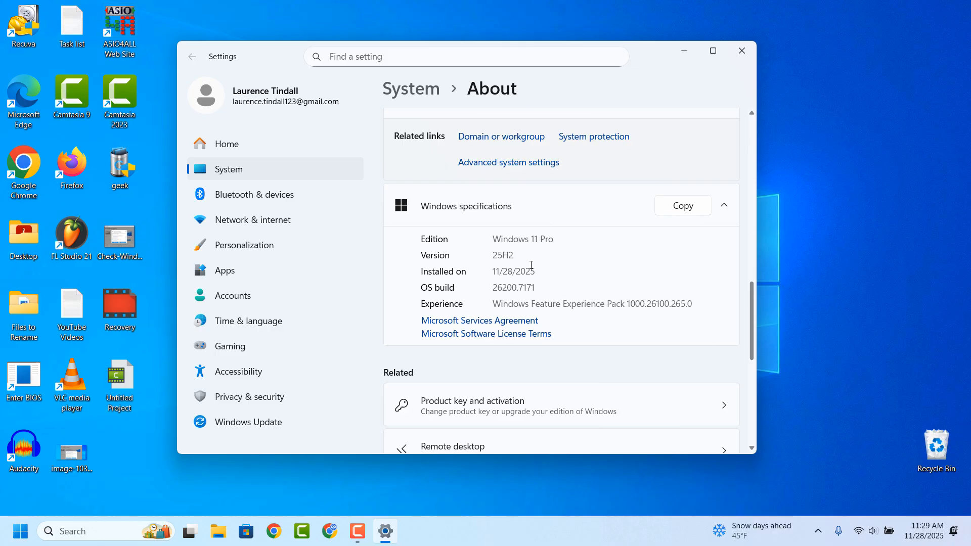